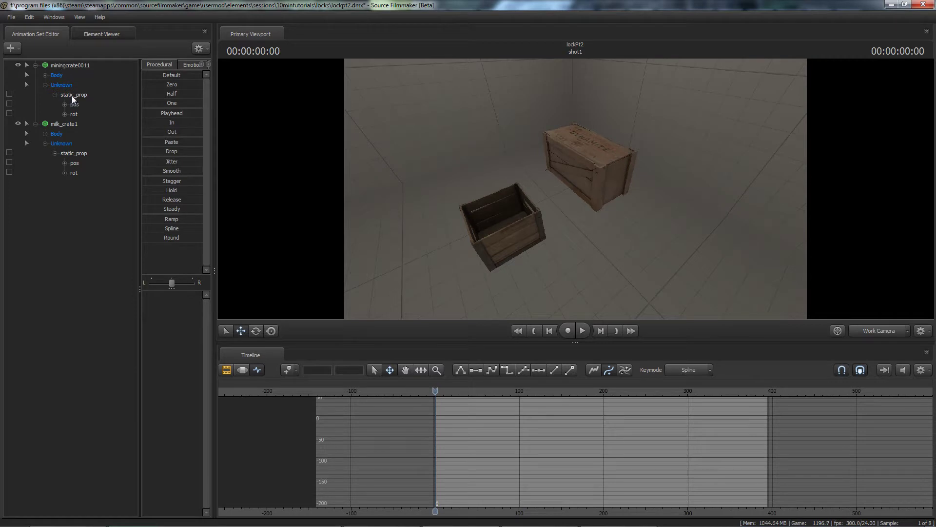
# - Lock the pos control of milk_crate1 to miningcrate0011's static_prop and move the mining crate to test the lock
pyautogui.moveTo(72, 96); pyautogui.dragTo(73, 163)
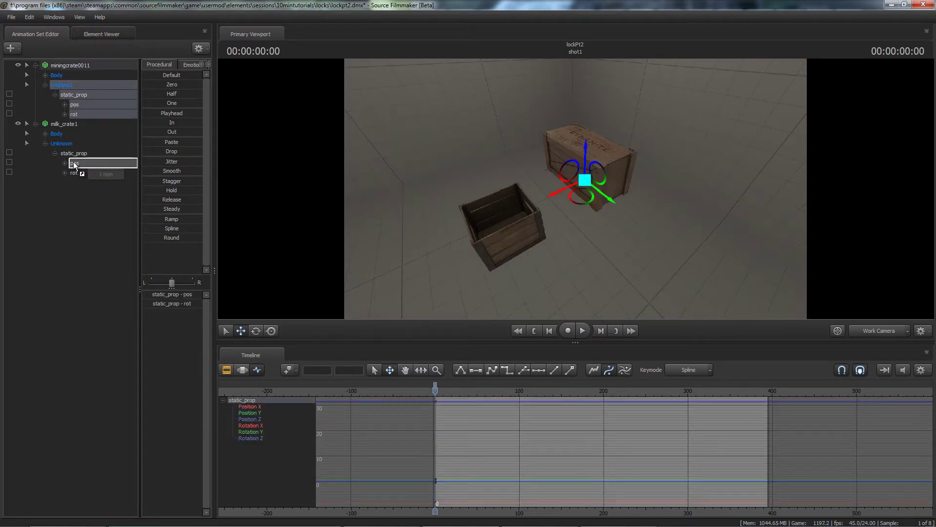
pyautogui.moveTo(575, 198); pyautogui.dragTo(499, 141)
# - Test the position lock by rotating the mining crate in the camera4 view, undo the test transforms and return to the Work Camera
pyautogui.press('e')
pyautogui.click(879, 336)
pyautogui.hotkey('ctrl', 'z')
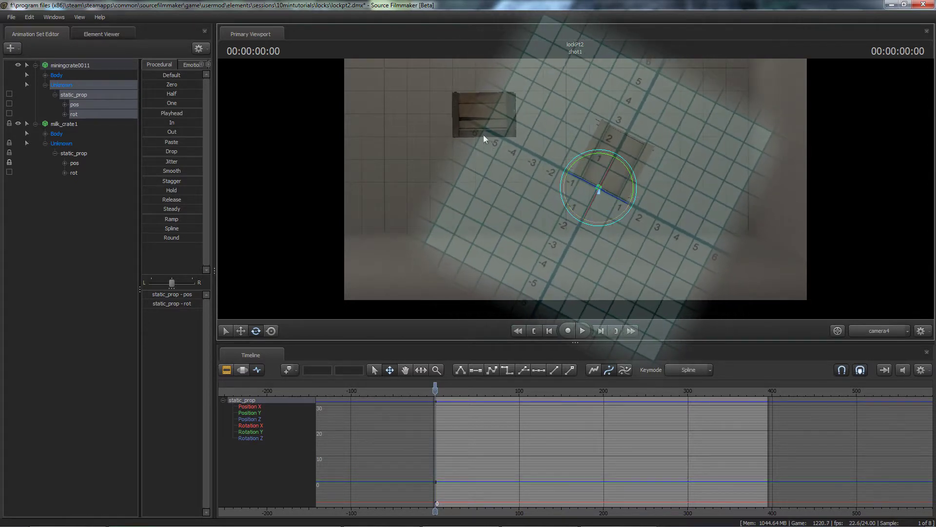
pyautogui.moveTo(599, 156)
pyautogui.mouseDown()
pyautogui.moveTo(582, 153)
pyautogui.moveTo(585, 165)
pyautogui.moveTo(588, 155)
pyautogui.moveTo(604, 153)
pyautogui.moveTo(588, 152)
pyautogui.mouseUp()
pyautogui.hotkey('ctrl', 'z')
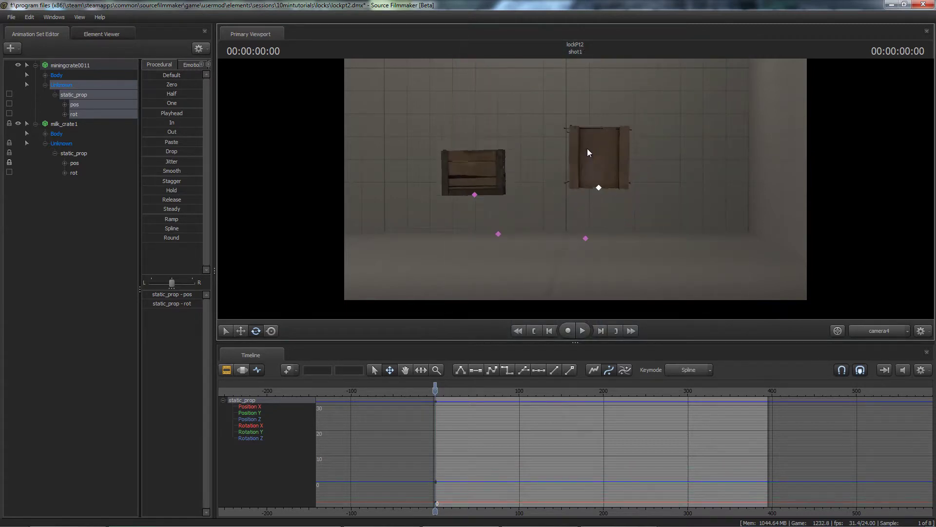
pyautogui.click(880, 332)
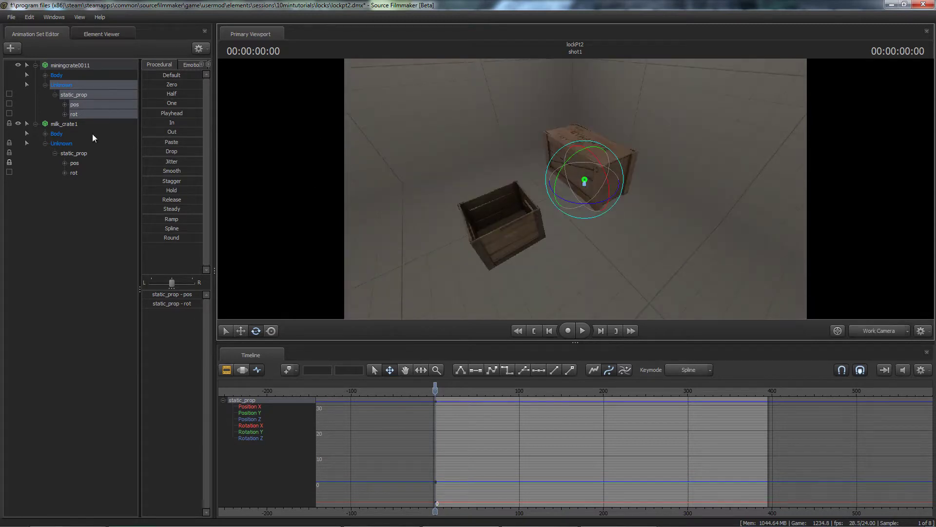
# - Lock the rot control of milk_crate1 to miningcrate0011's static_prop and rotate the mining crate to test the rotation-only lock
pyautogui.moveTo(69, 96); pyautogui.dragTo(74, 174)
pyautogui.moveTo(563, 167); pyautogui.dragTo(605, 183)
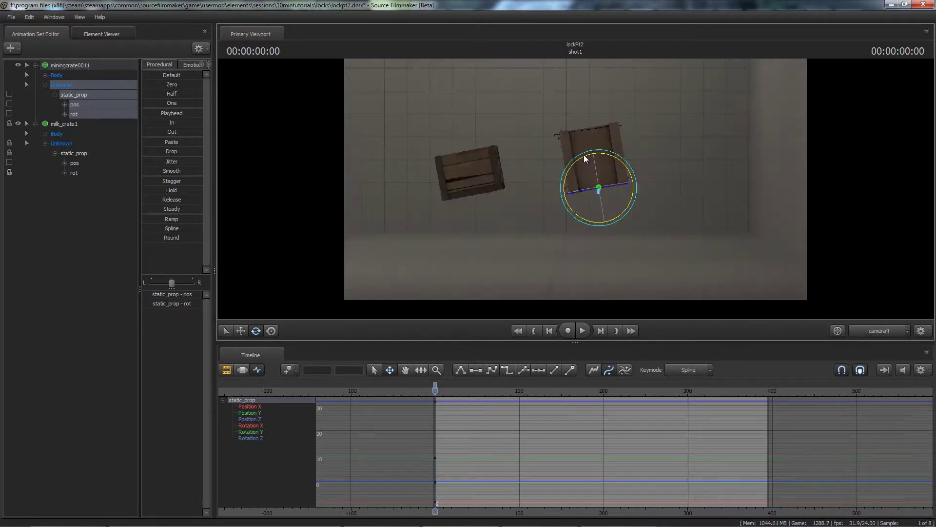
pyautogui.moveTo(584, 154)
pyautogui.mouseDown()
pyautogui.moveTo(576, 163)
pyautogui.moveTo(606, 154)
pyautogui.moveTo(578, 158)
pyautogui.mouseUp()
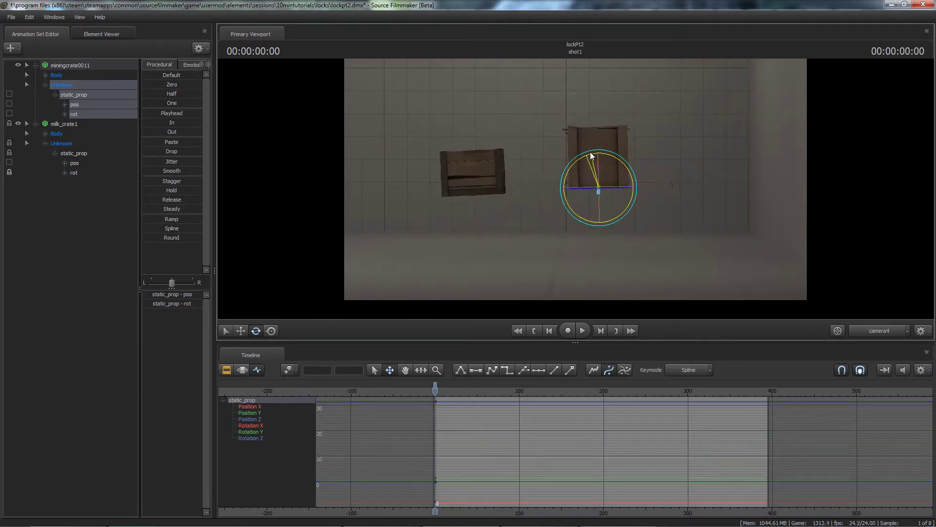
pyautogui.moveTo(590, 156); pyautogui.dragTo(546, 170)
pyautogui.click(868, 329)
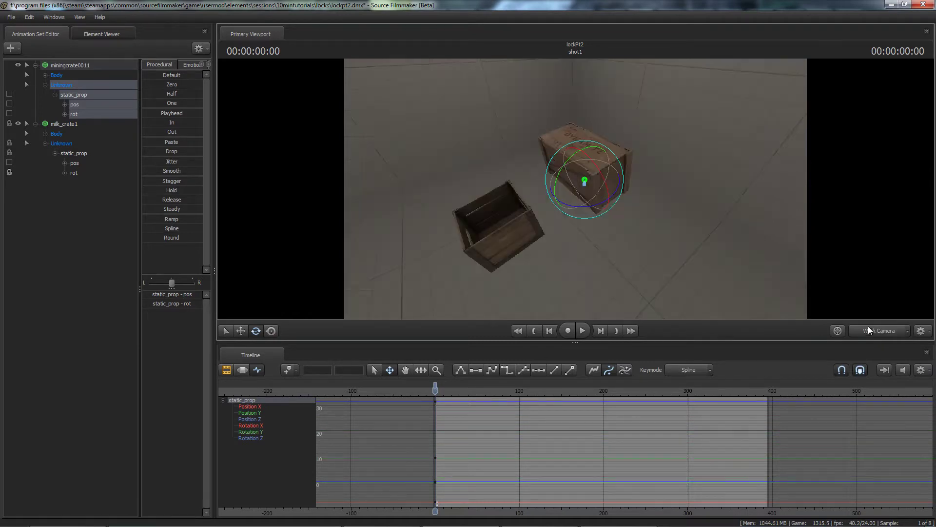
pyautogui.keyDown('alt'); pyautogui.moveTo(562, 207); pyautogui.dragTo(563, 229); pyautogui.keyUp('alt')
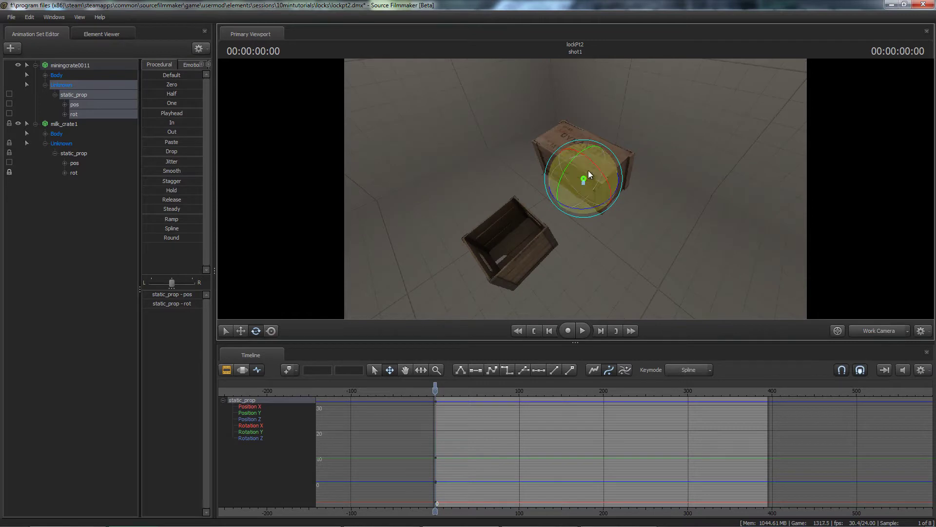
# - Lock milk_crate1's whole static_prop to miningcrate0011's static_prop and test it by rotating the mining crate, including from camera4
pyautogui.moveTo(73, 94); pyautogui.dragTo(72, 156)
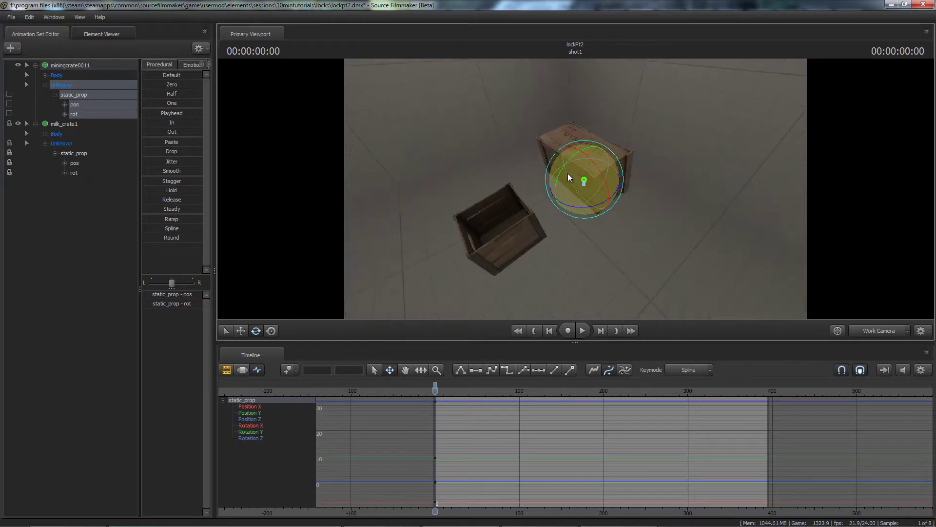
pyautogui.moveTo(571, 184); pyautogui.dragTo(578, 146)
pyautogui.hotkey('ctrl', 'z')
pyautogui.click(877, 332)
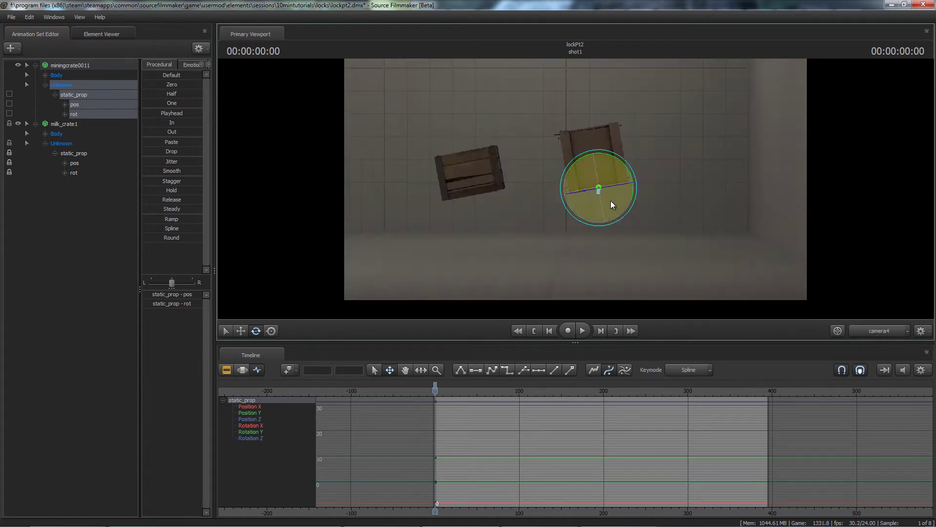
pyautogui.moveTo(581, 173); pyautogui.dragTo(552, 162)
pyautogui.press('e')
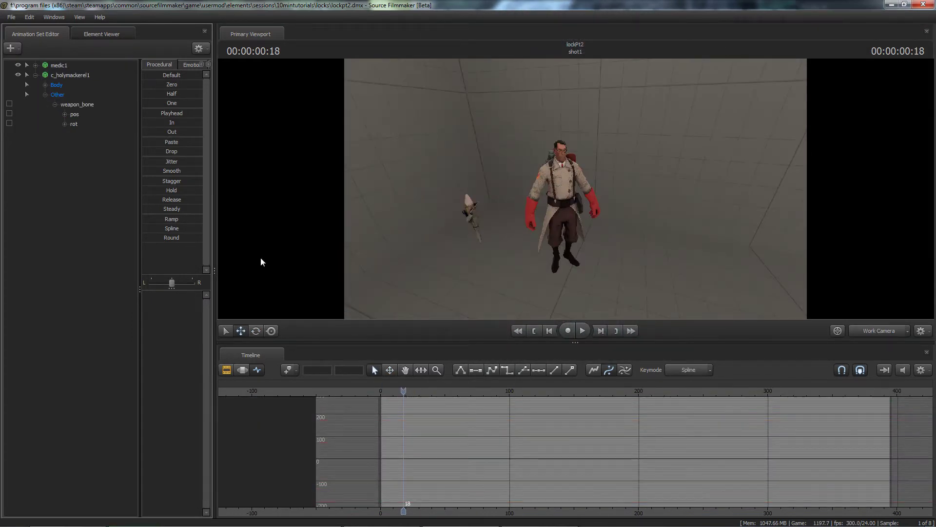
# - Import the taunt08 sequence onto the medic1 animation set
pyautogui.moveTo(587, 261); pyautogui.dragTo(574, 192)
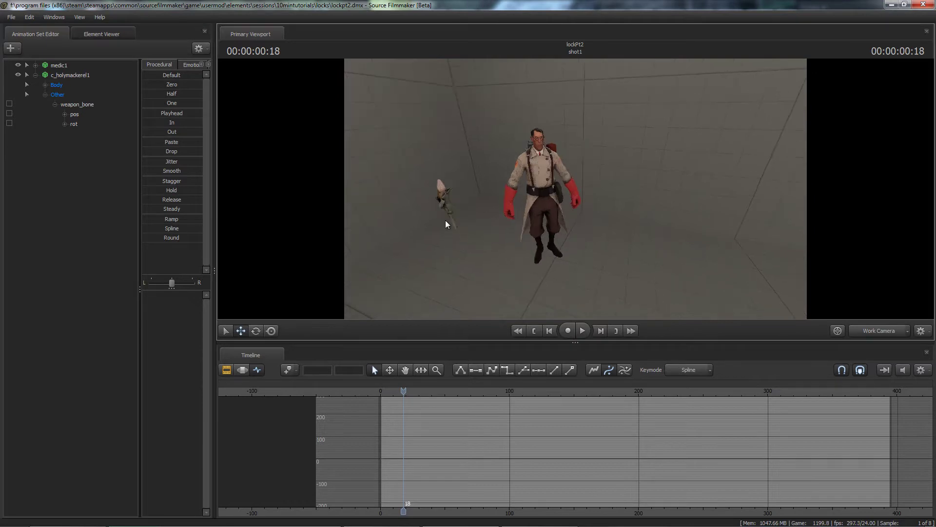
pyautogui.moveTo(525, 224)
pyautogui.mouseDown()
pyautogui.moveTo(576, 192)
pyautogui.moveTo(541, 217)
pyautogui.mouseUp()
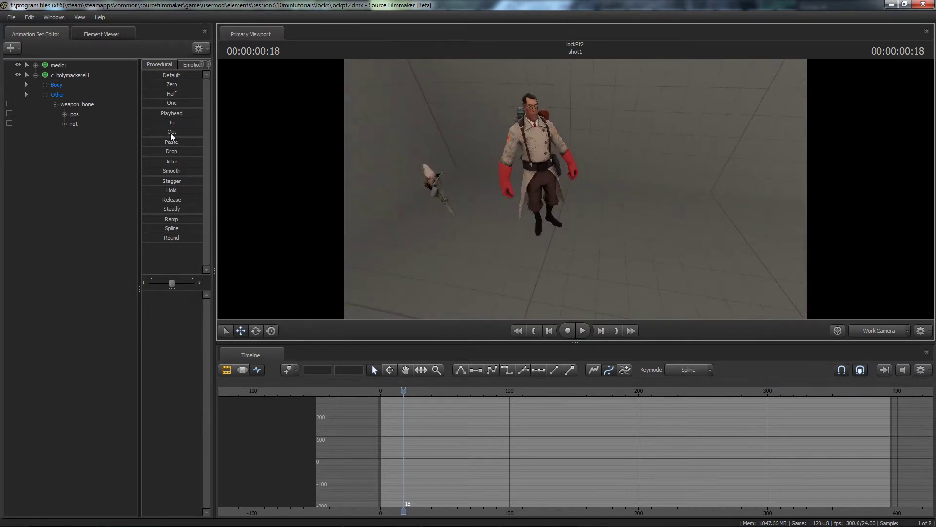
pyautogui.rightClick(59, 66)
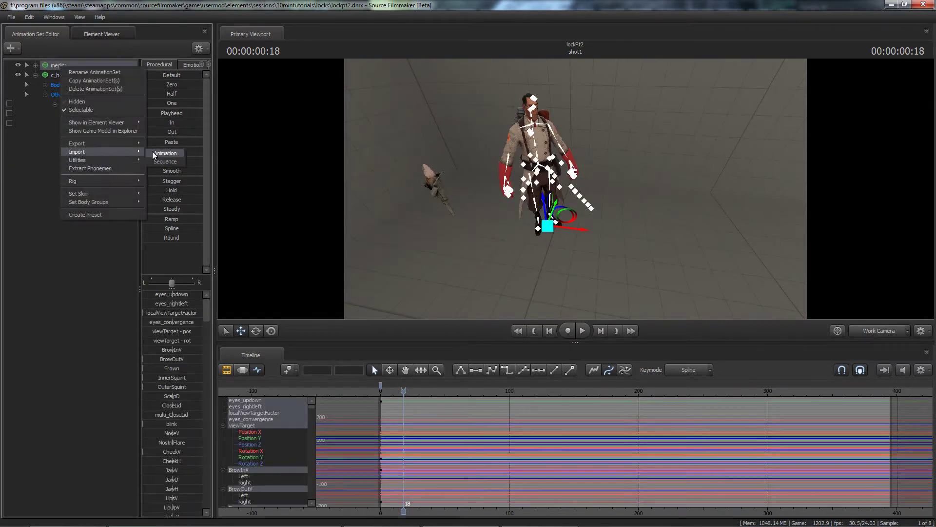
pyautogui.click(153, 155)
pyautogui.click(180, 320)
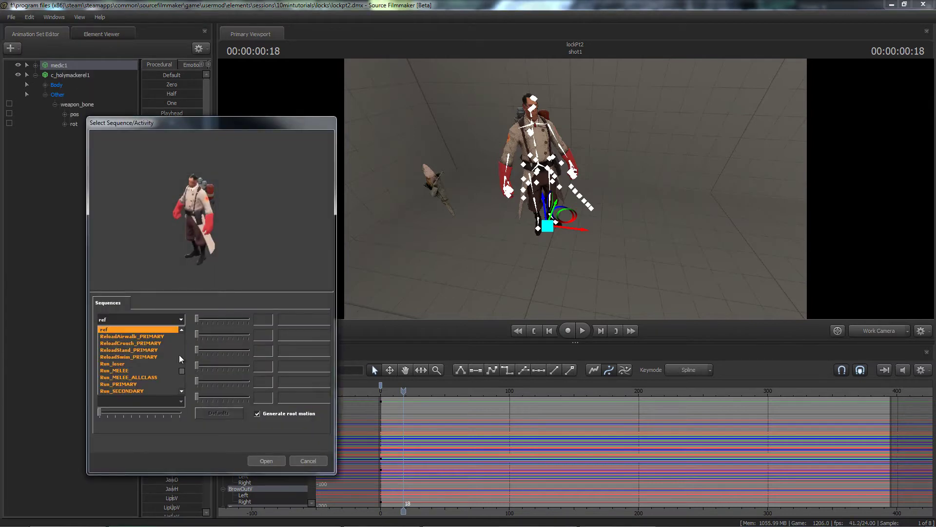
pyautogui.moveTo(181, 374); pyautogui.dragTo(182, 383)
pyautogui.click(122, 349)
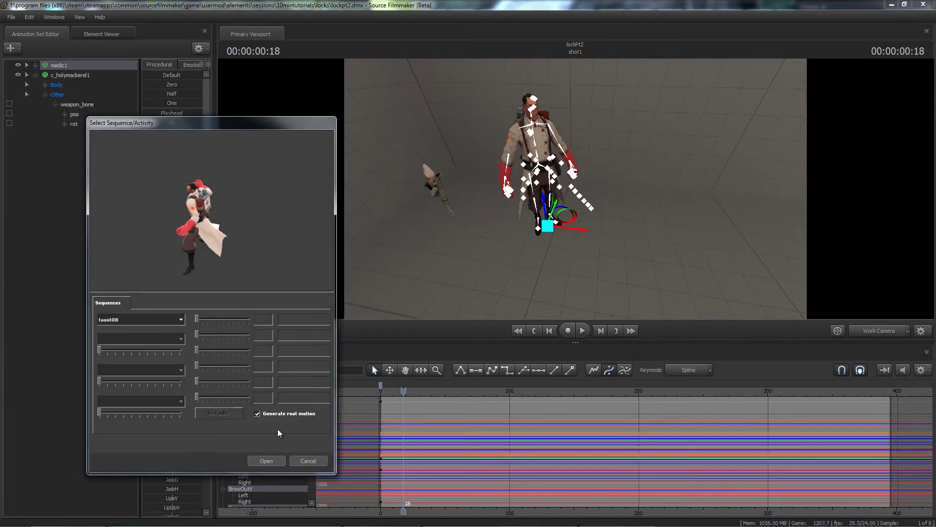
pyautogui.click(266, 460)
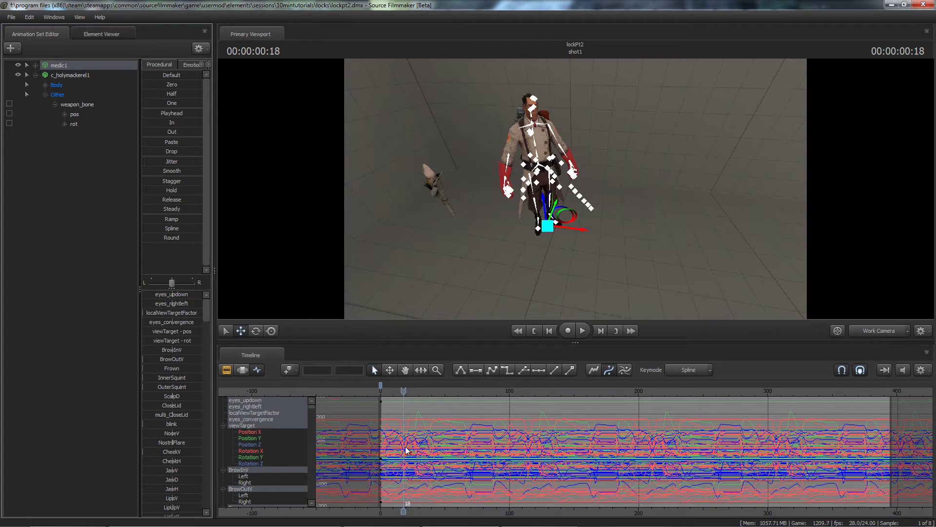
# - Play back the medic's imported taunt and stop at 00:00:03:11
pyautogui.press('space')
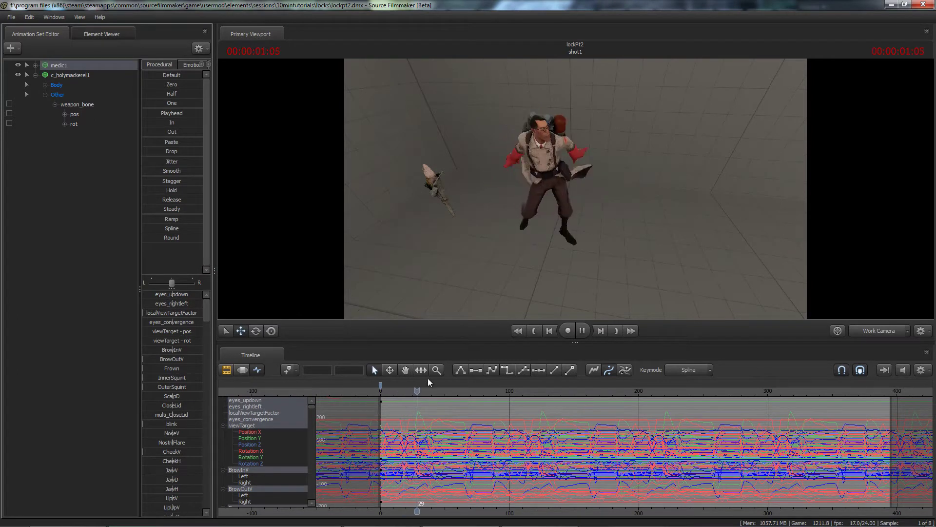
pyautogui.press('space')
pyautogui.click(107, 157)
pyautogui.press('space')
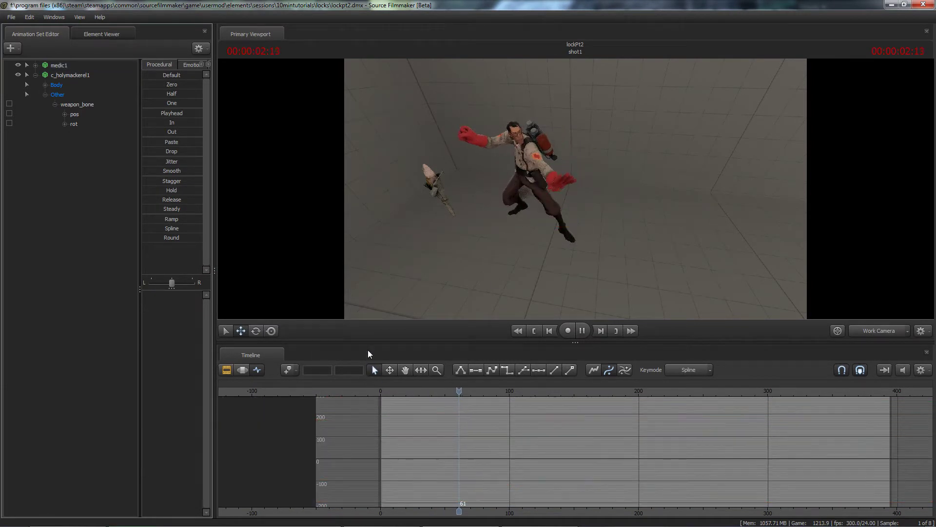
pyautogui.press('space')
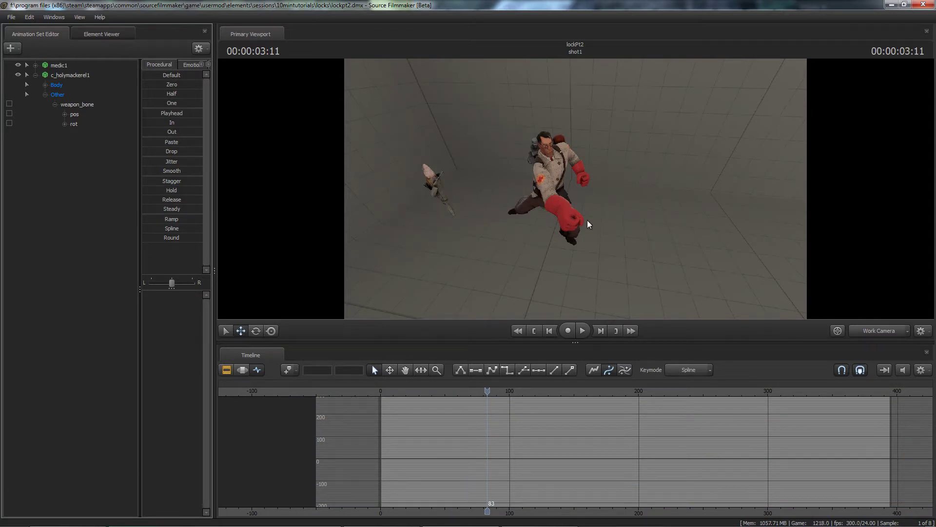
# - Expand medic1's Other group and select its weapon_bone to examine the bone's location at the hand
pyautogui.click(45, 94)
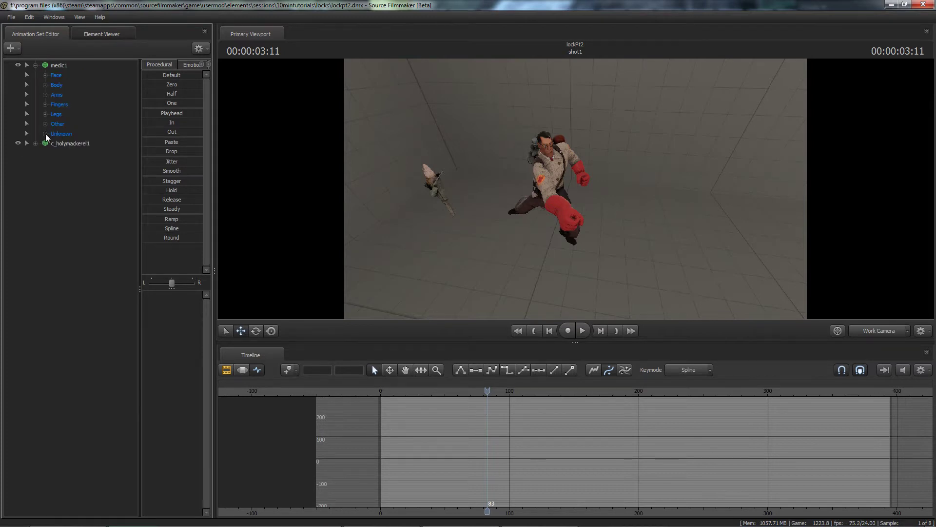
pyautogui.click(46, 133)
pyautogui.click(46, 134)
pyautogui.click(45, 124)
pyautogui.click(72, 134)
pyautogui.keyDown('alt'); pyautogui.moveTo(569, 210); pyautogui.dragTo(644, 192); pyautogui.keyUp('alt')
# - Lock c_holymackerel1's weapon_bone to medic1's weapon_bone
pyautogui.click(28, 152)
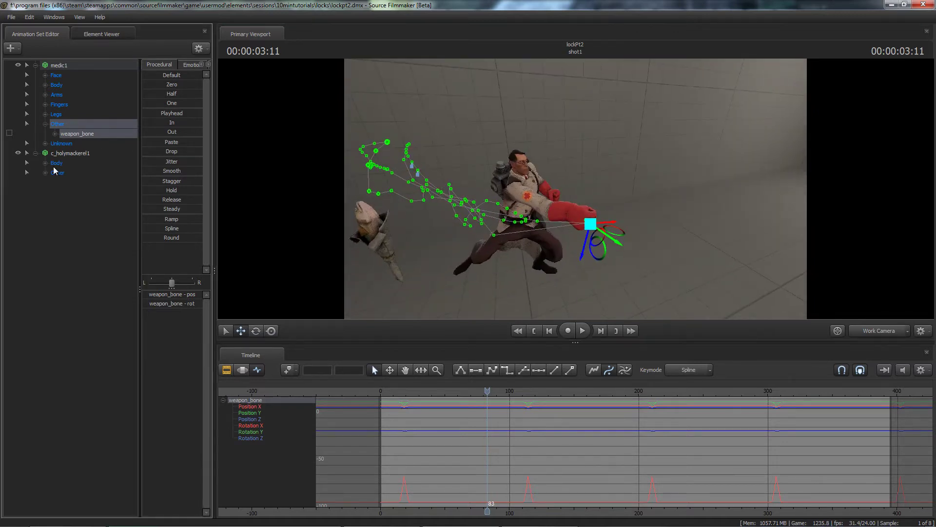
pyautogui.click(45, 173)
pyautogui.click(57, 173)
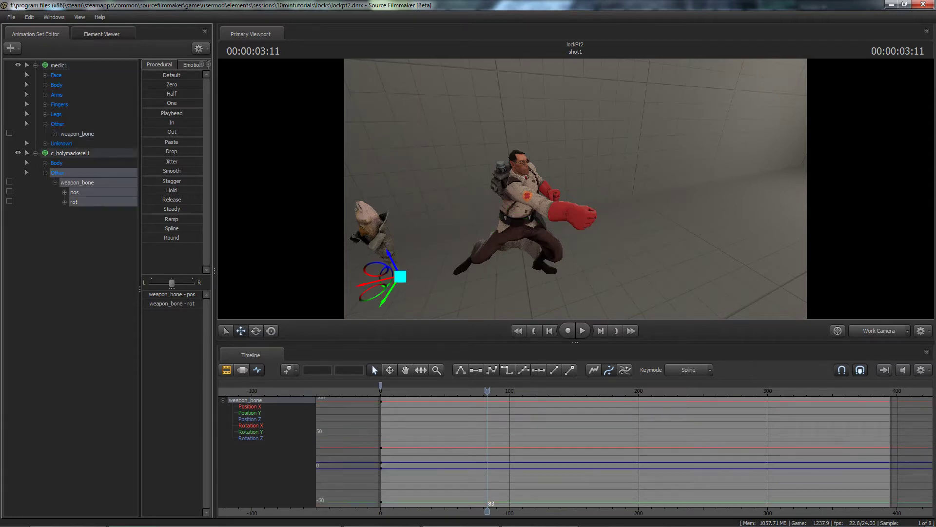
pyautogui.moveTo(72, 133); pyautogui.dragTo(76, 181)
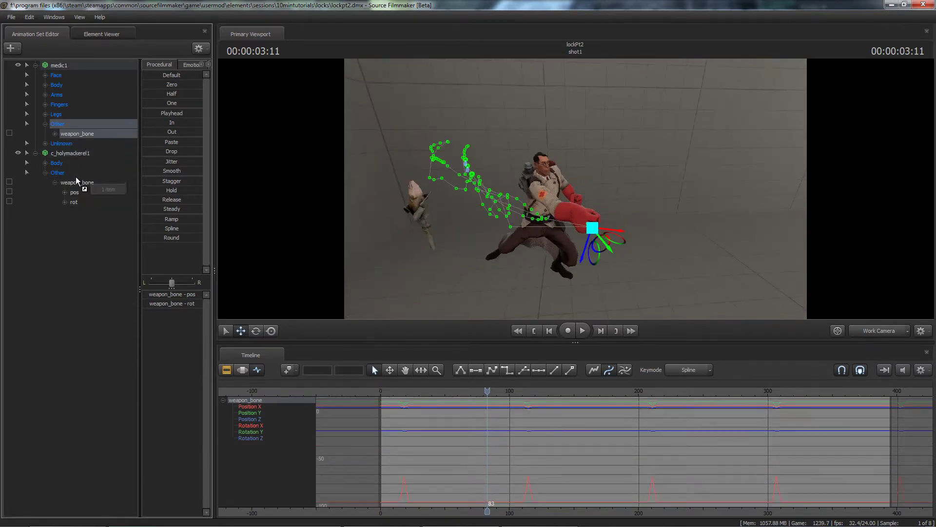
pyautogui.keyDown('alt'); pyautogui.moveTo(446, 277); pyautogui.dragTo(564, 191); pyautogui.keyUp('alt')
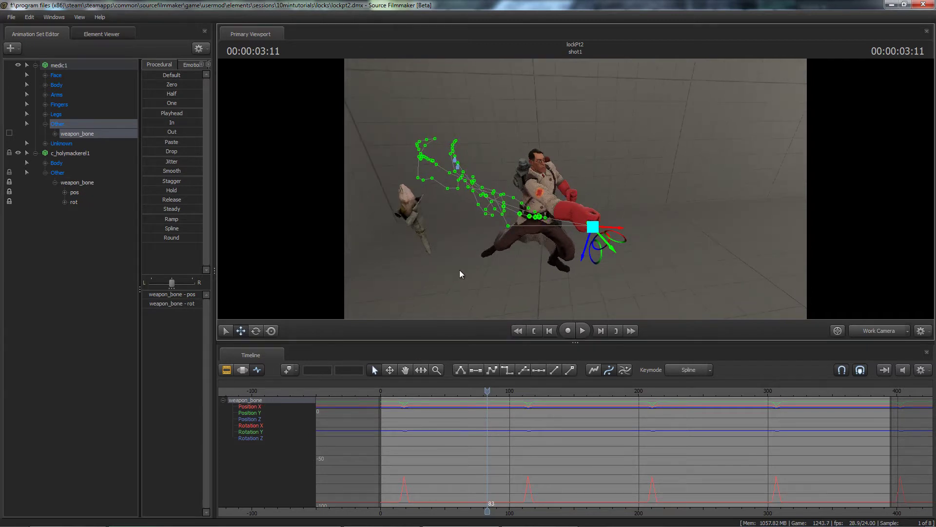
pyautogui.keyDown('alt'); pyautogui.moveTo(459, 270); pyautogui.dragTo(340, 218); pyautogui.keyUp('alt')
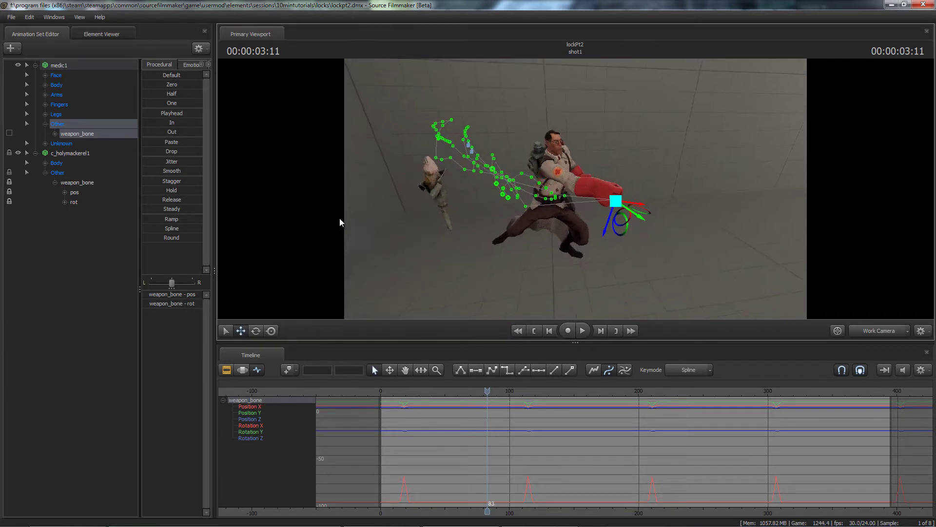
# - Select c_holymackerel1 and play the animation to check how the locked fish behaves during the taunt
pyautogui.click(70, 154)
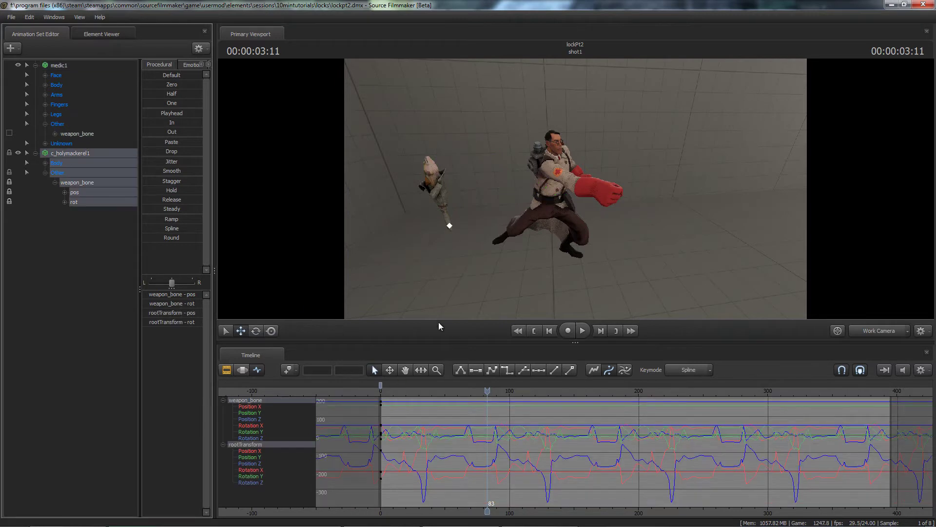
pyautogui.press('space')
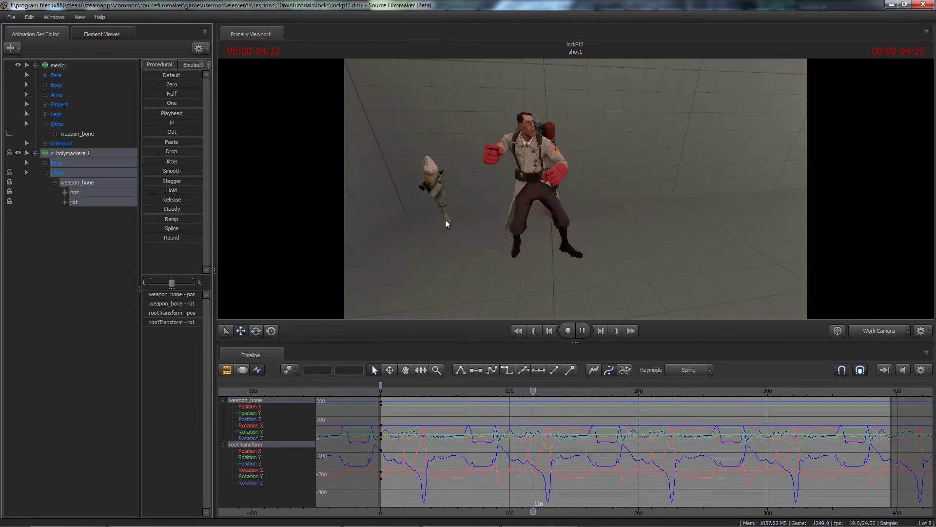
pyautogui.press('space')
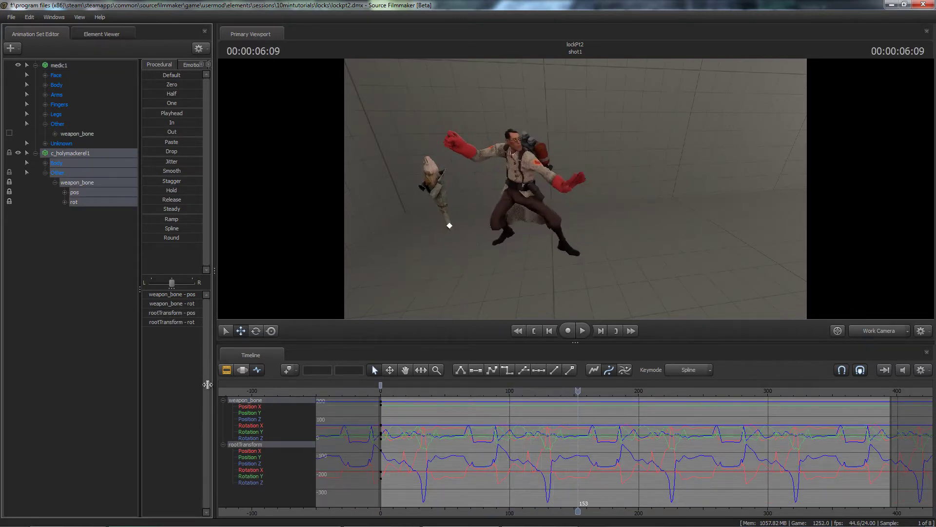
# - In the Motion Editor, apply the Playhead preset to c_holymackerel1's weapon_bone across the shot, using its offset at 00:00:01:16
pyautogui.click(244, 371)
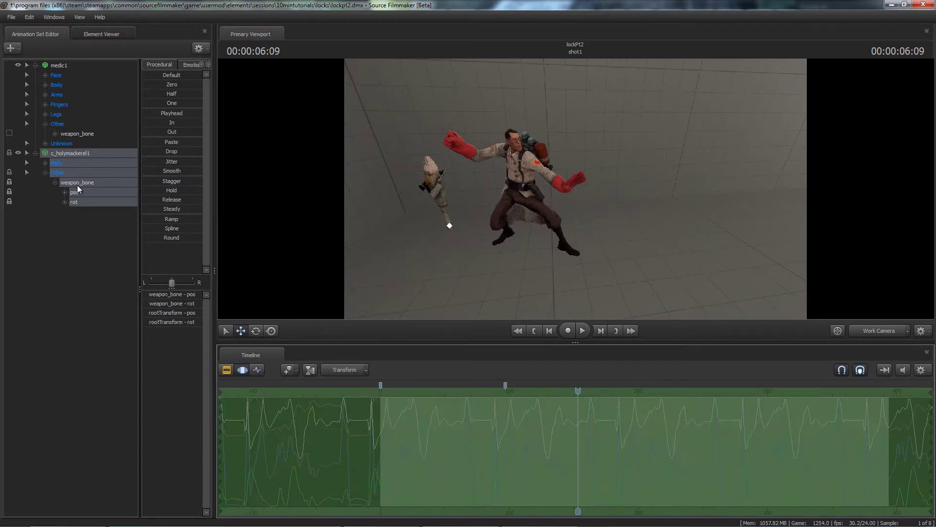
pyautogui.click(77, 185)
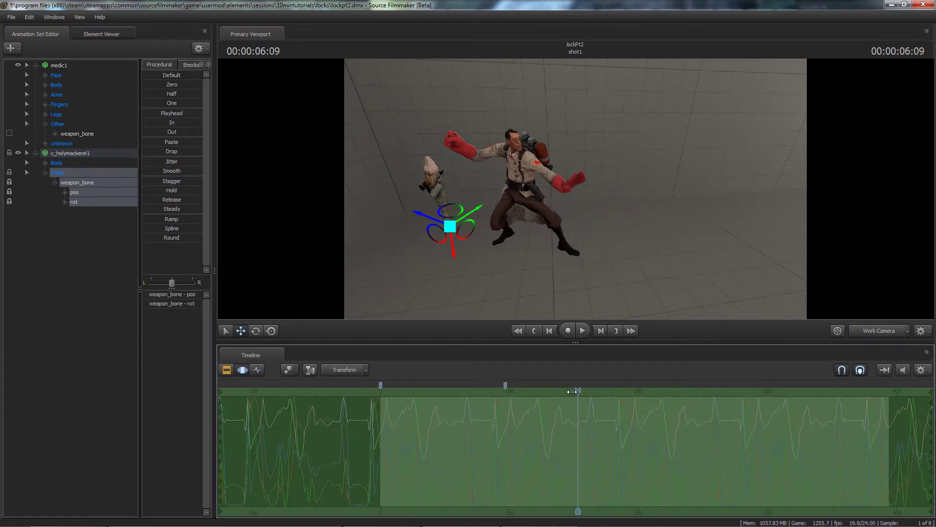
pyautogui.moveTo(577, 392); pyautogui.dragTo(432, 391)
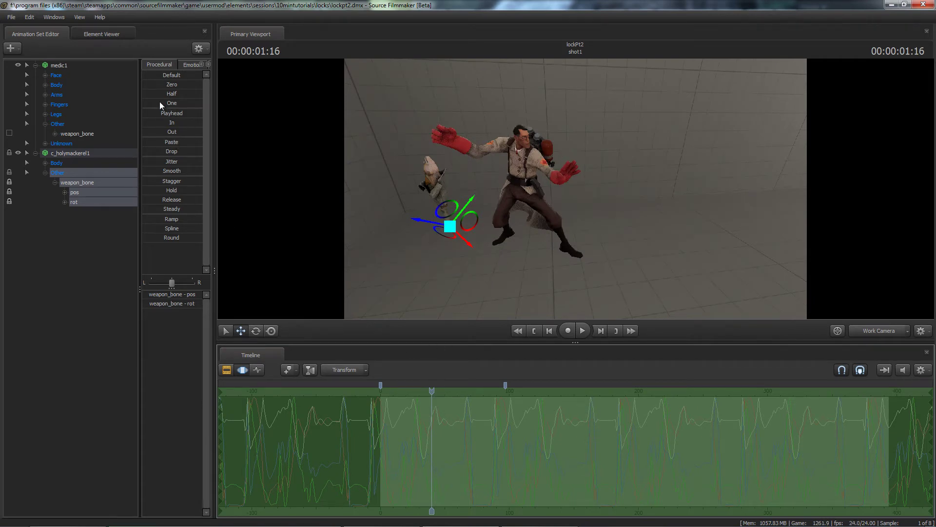
pyautogui.moveTo(149, 114); pyautogui.dragTo(304, 128)
# - Play back the shot to check that the fish follows the medic's weapon_bone motion
pyautogui.keyDown('alt'); pyautogui.moveTo(542, 233); pyautogui.dragTo(485, 277); pyautogui.keyUp('alt')
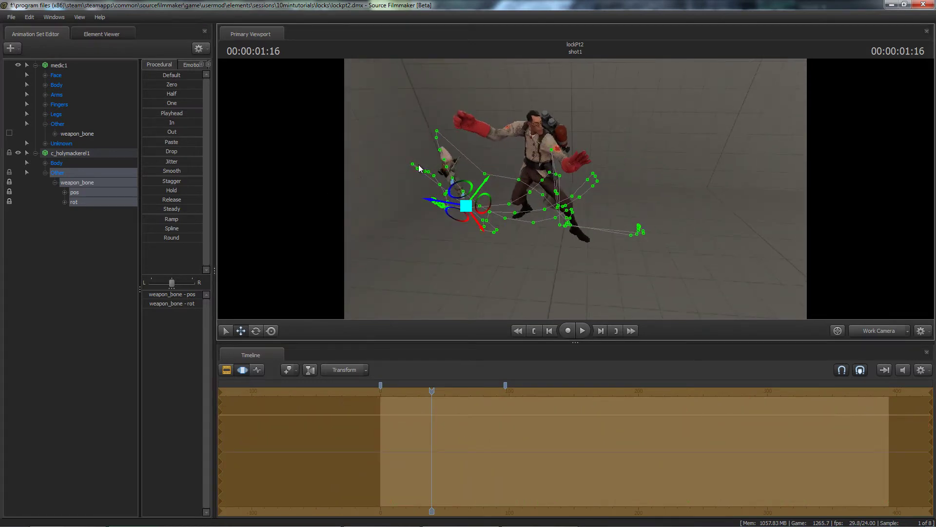
pyautogui.press('space')
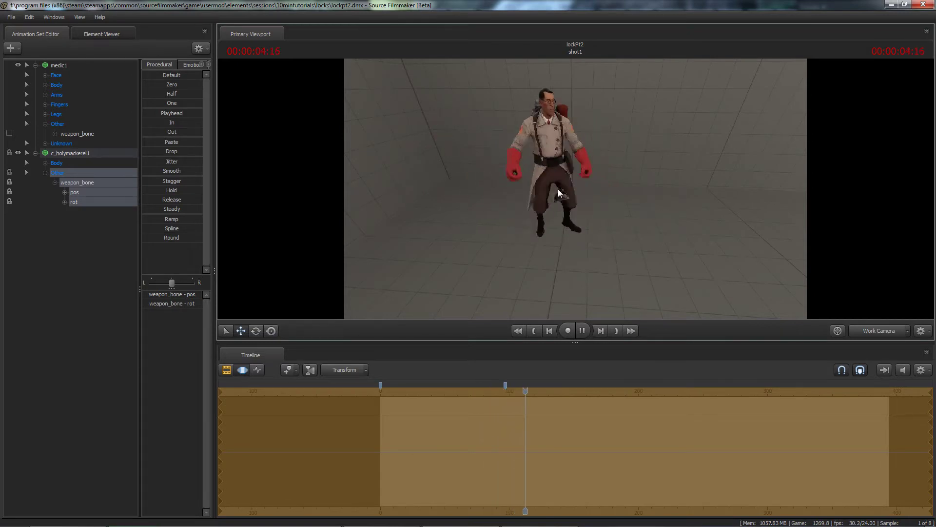
pyautogui.press('space')
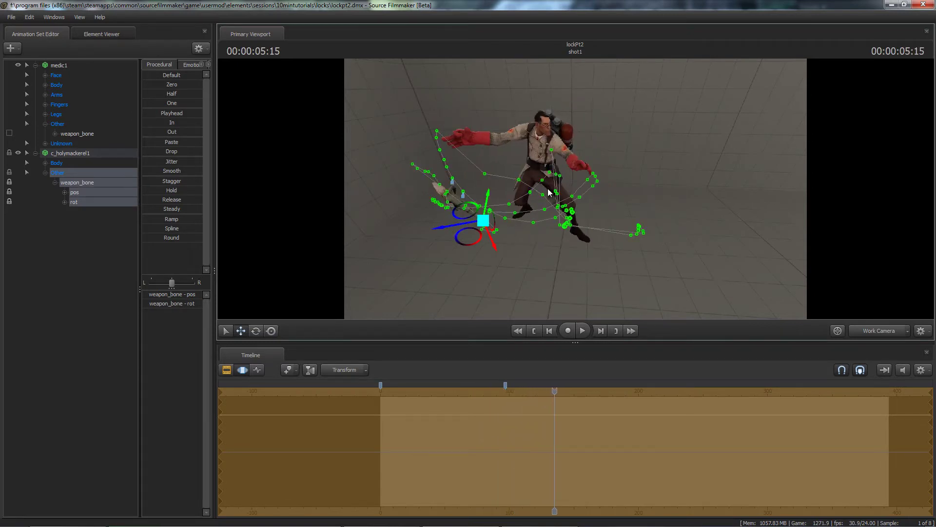
# - From the start of the shot, apply the Default preset to c_holymackerel1's weapon_bone across the whole time selection
pyautogui.press('Home')
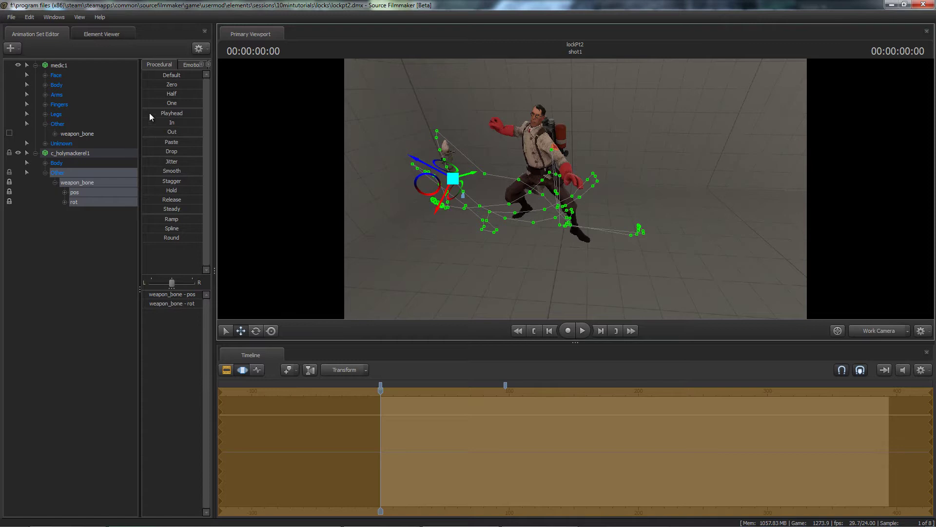
pyautogui.moveTo(144, 75); pyautogui.dragTo(205, 74)
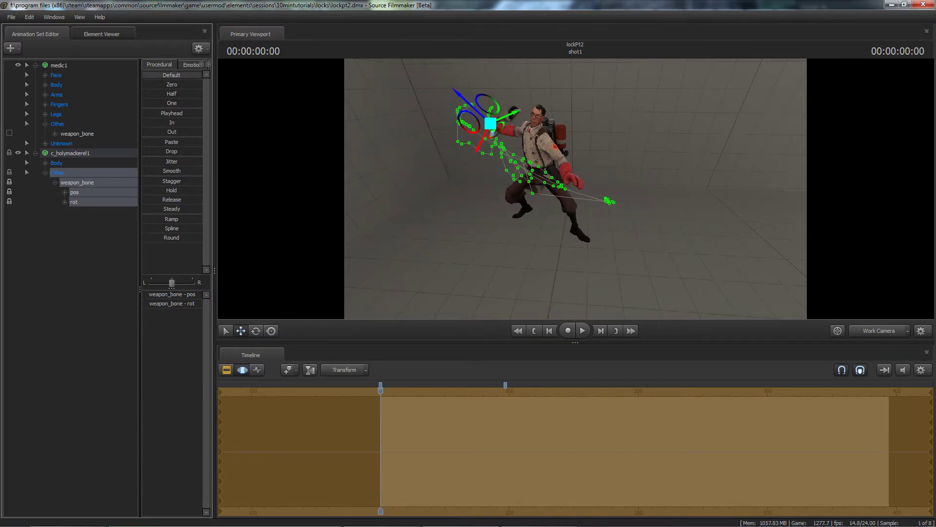
pyautogui.keyDown('alt'); pyautogui.moveTo(556, 181); pyautogui.dragTo(802, 138); pyautogui.keyUp('alt')
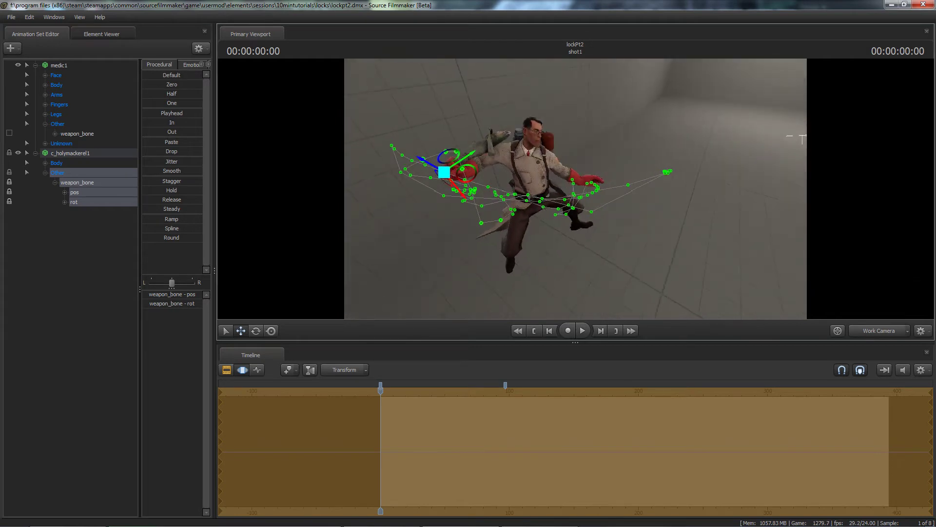
pyautogui.keyDown('alt'); pyautogui.moveTo(484, 200); pyautogui.dragTo(508, 247); pyautogui.keyUp('alt')
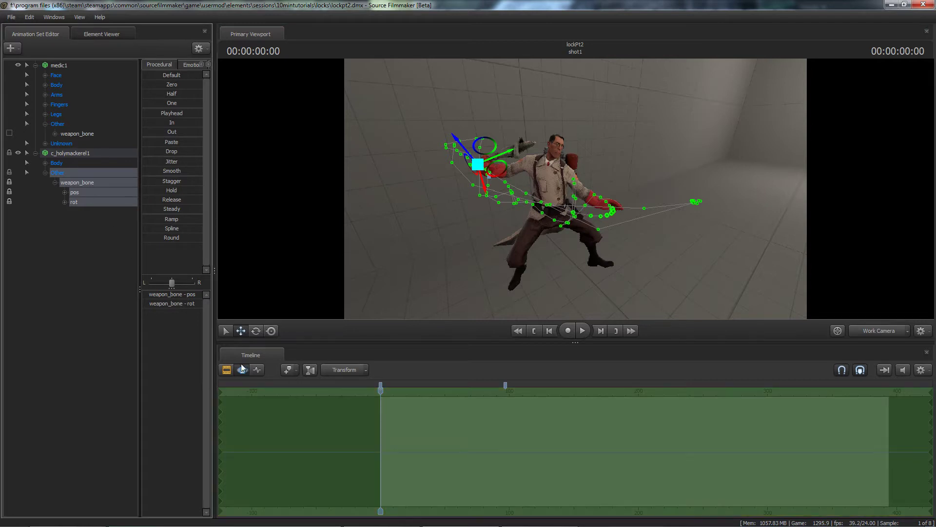
# - Inspect the Position X, Y and Z curves of c_holymackerel1's weapon_bone in the Graph Editor
pyautogui.click(257, 370)
pyautogui.moveTo(443, 458); pyautogui.dragTo(501, 456, button='middle')
pyautogui.moveTo(246, 408); pyautogui.dragTo(253, 419)
pyautogui.moveTo(402, 439); pyautogui.dragTo(402, 432, button='middle')
pyautogui.moveTo(402, 432); pyautogui.dragTo(449, 455)
pyautogui.click(340, 372)
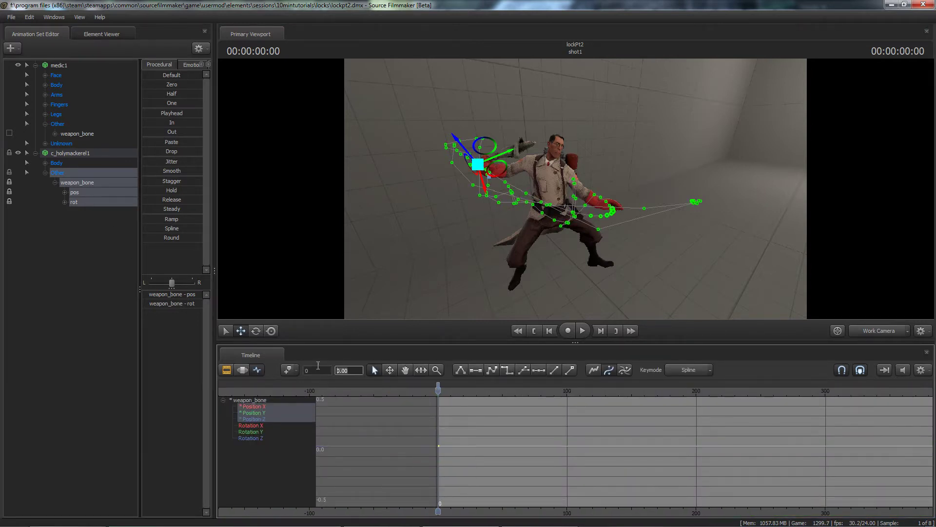
pyautogui.keyDown('alt'); pyautogui.moveTo(446, 247); pyautogui.dragTo(547, 217); pyautogui.keyUp('alt')
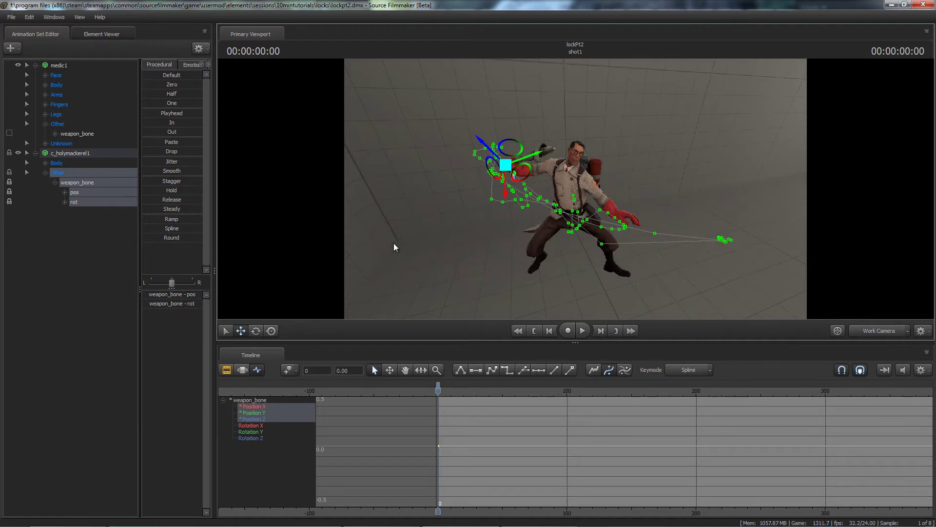
# - Undo the Default preset and apply the Zero preset to c_holymackerel1's weapon_bone across the shot in the Motion Editor
pyautogui.hotkey('ctrl', 'z')
pyautogui.press('F4')
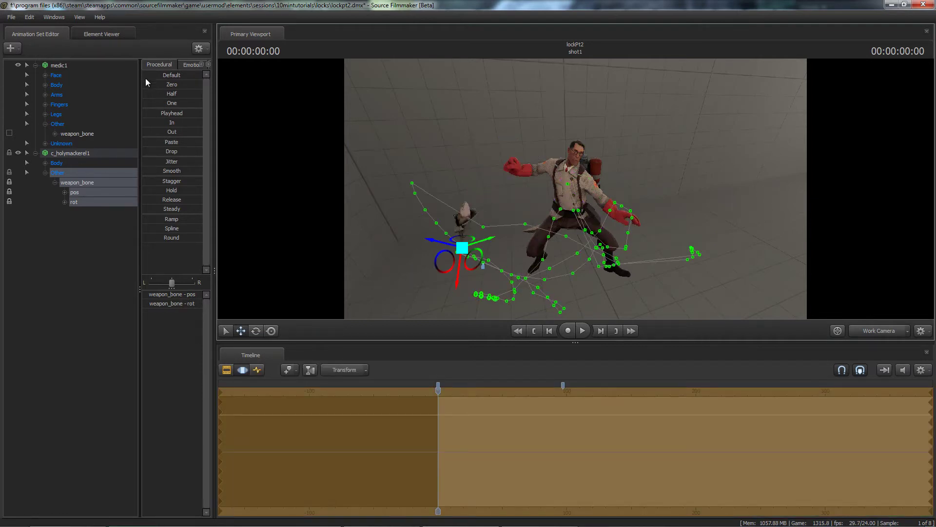
pyautogui.moveTo(144, 84); pyautogui.dragTo(235, 118)
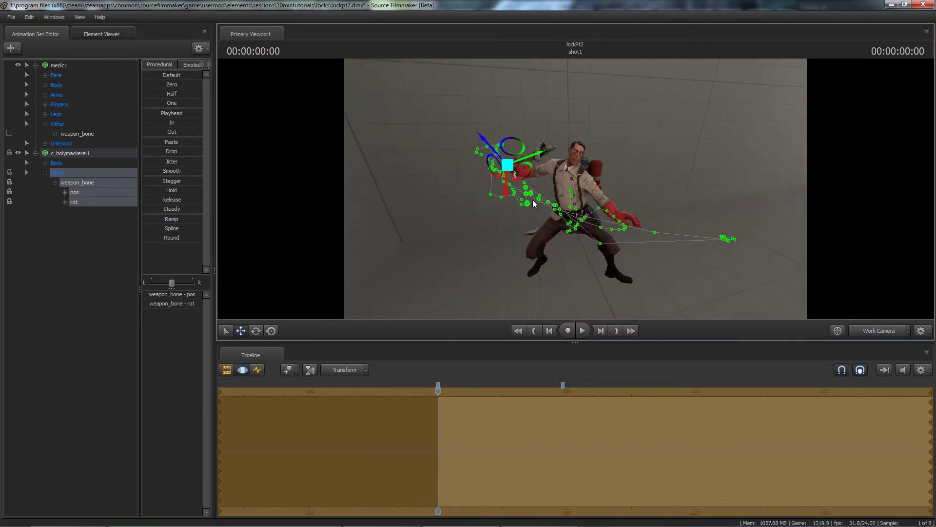
# - Play back and scrub the shot to check that the fish stays in the medic's hand
pyautogui.press('space')
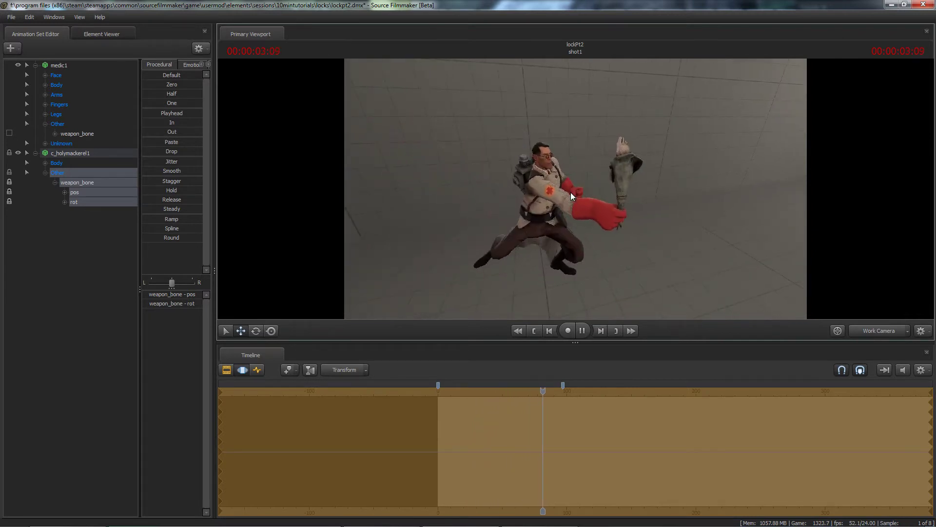
pyautogui.press('space')
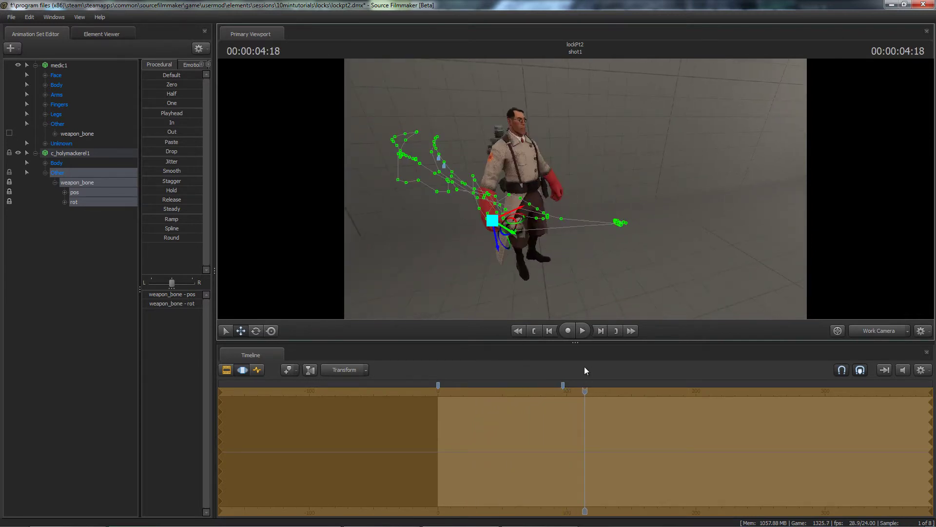
pyautogui.moveTo(581, 388); pyautogui.dragTo(538, 392)
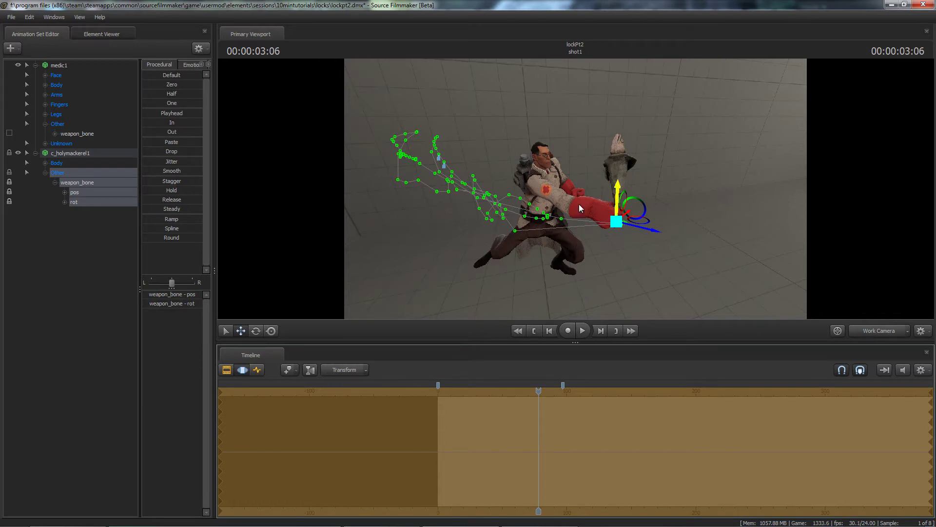
# - Commit the zeroed offset and remove the locks from c_holymackerel1's weapon_bone position and rotation
pyautogui.press('Return')
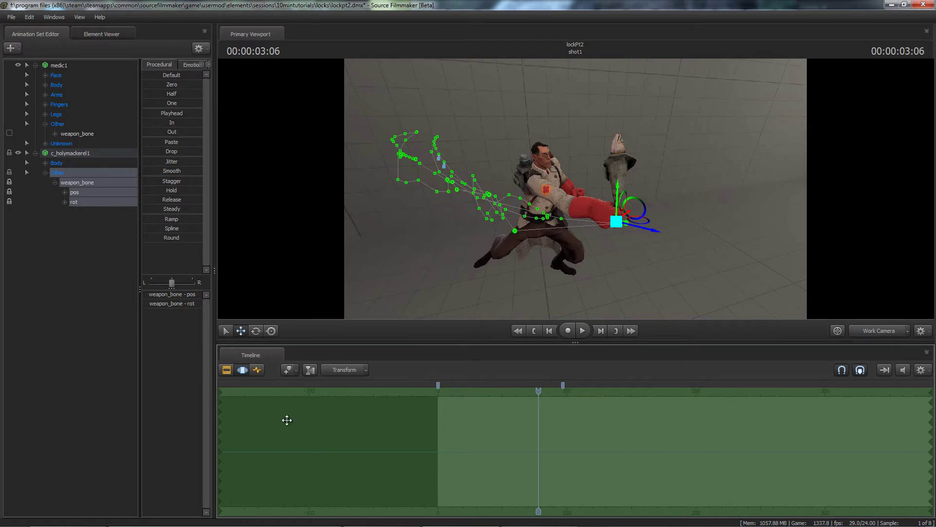
pyautogui.click(9, 201)
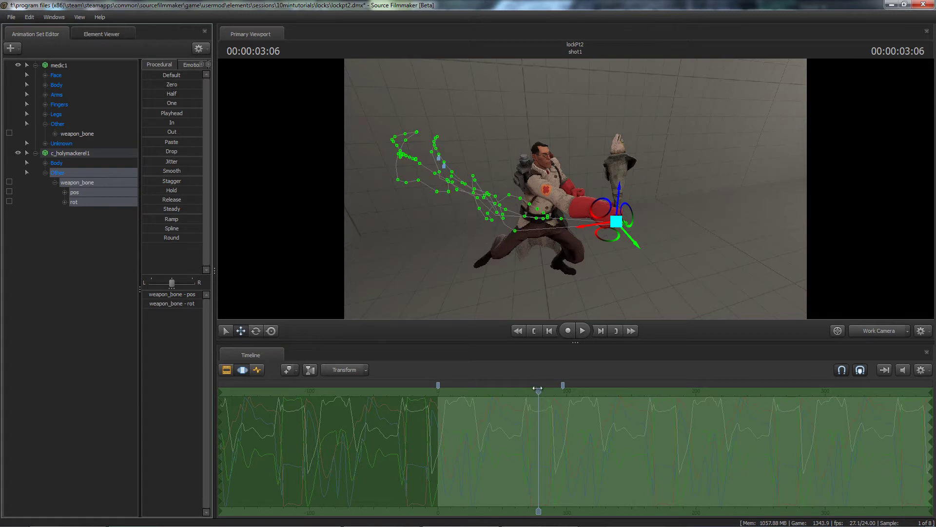
pyautogui.rightClick(628, 209)
pyautogui.click(625, 4)
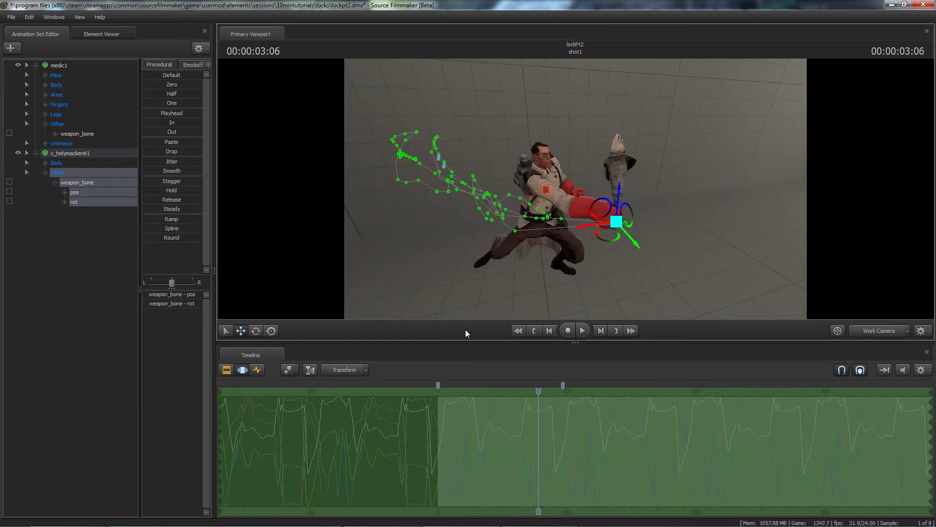
# - Play the shot from its start to check the unlocked fish against the medic's hand
pyautogui.moveTo(539, 390); pyautogui.dragTo(441, 385)
pyautogui.press('space')
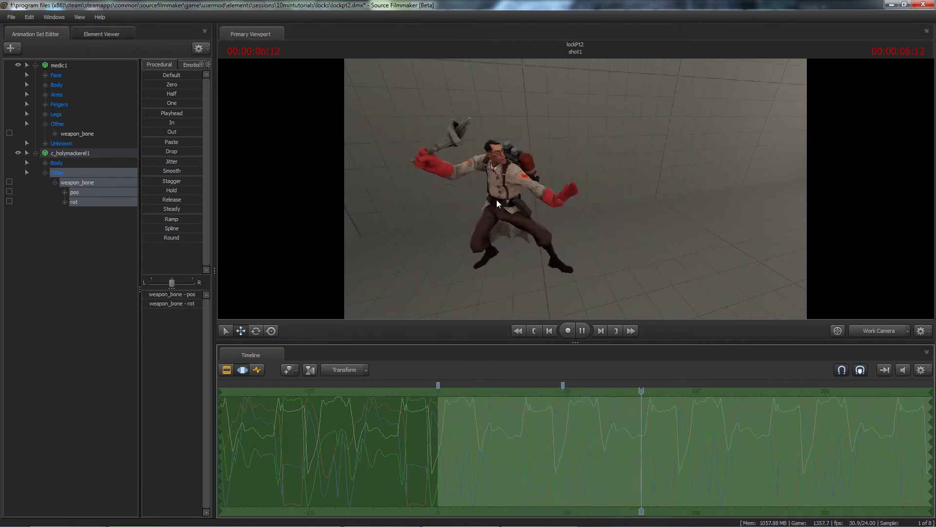
pyautogui.press('space')
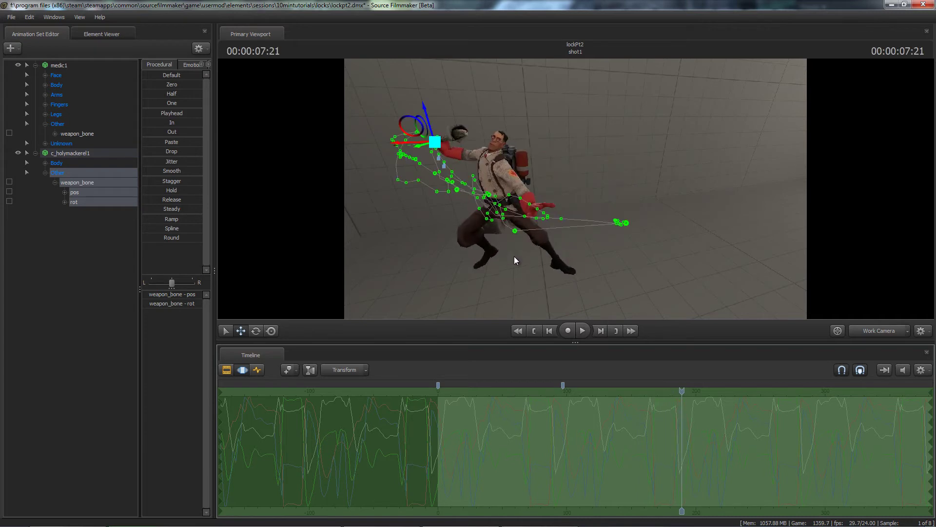
# - Select medic1's rootTransform and, at the start of the shot in the Graph Editor, move the medic away from the fish
pyautogui.keyDown('alt'); pyautogui.moveTo(514, 256); pyautogui.dragTo(575, 189); pyautogui.keyUp('alt')
pyautogui.click(45, 84)
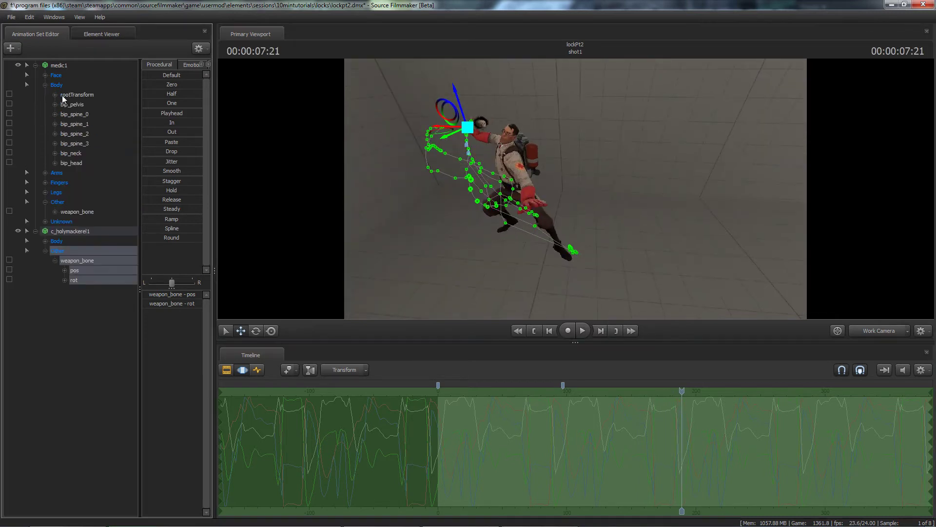
pyautogui.click(63, 95)
pyautogui.keyDown('alt'); pyautogui.moveTo(590, 189); pyautogui.dragTo(575, 189); pyautogui.keyUp('alt')
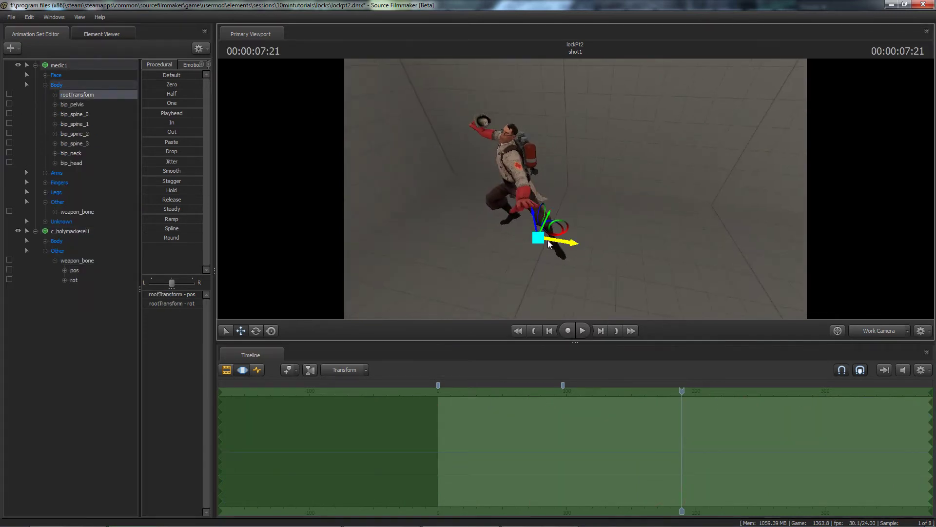
pyautogui.press('Home')
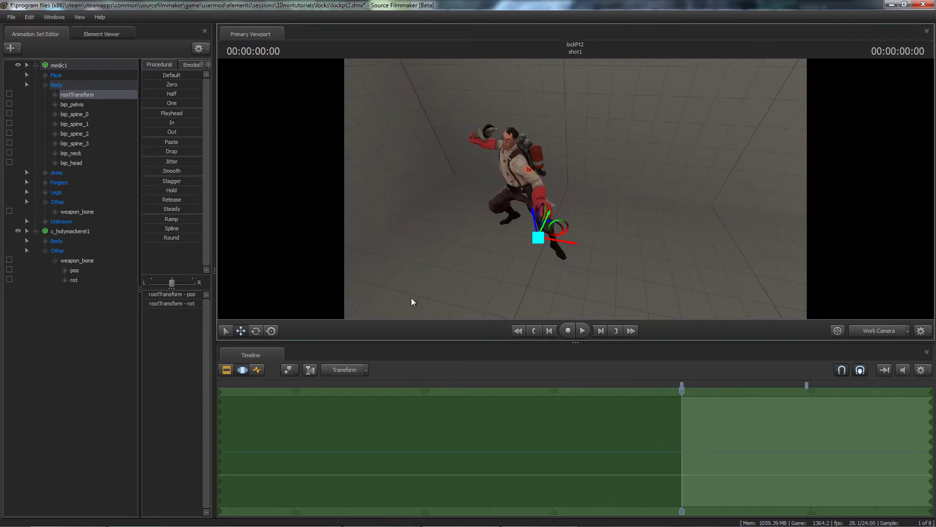
pyautogui.click(254, 371)
pyautogui.keyDown('alt'); pyautogui.moveTo(596, 190); pyautogui.dragTo(547, 190); pyautogui.keyUp('alt')
pyautogui.moveTo(565, 221)
pyautogui.mouseDown()
pyautogui.moveTo(621, 233)
pyautogui.moveTo(607, 236)
pyautogui.moveTo(581, 214)
pyautogui.mouseUp()
# - Play back the shot to check whether the unlocked fish follows the relocated medic
pyautogui.press('space')
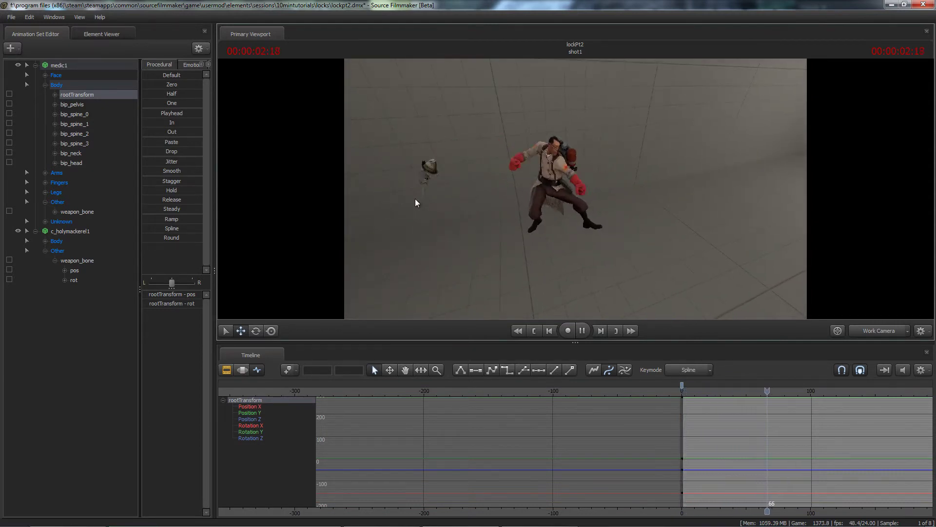
pyautogui.keyDown('alt'); pyautogui.moveTo(574, 182); pyautogui.dragTo(546, 194); pyautogui.keyUp('alt')
pyautogui.press('space')
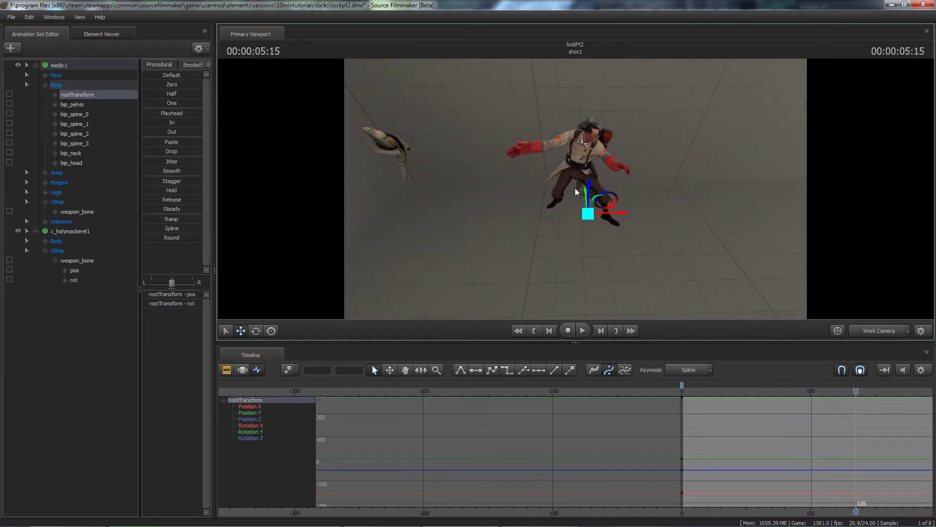
# - Undo the medic's rootTransform move and replay the shot briefly
pyautogui.hotkey('ctrl', 'z')
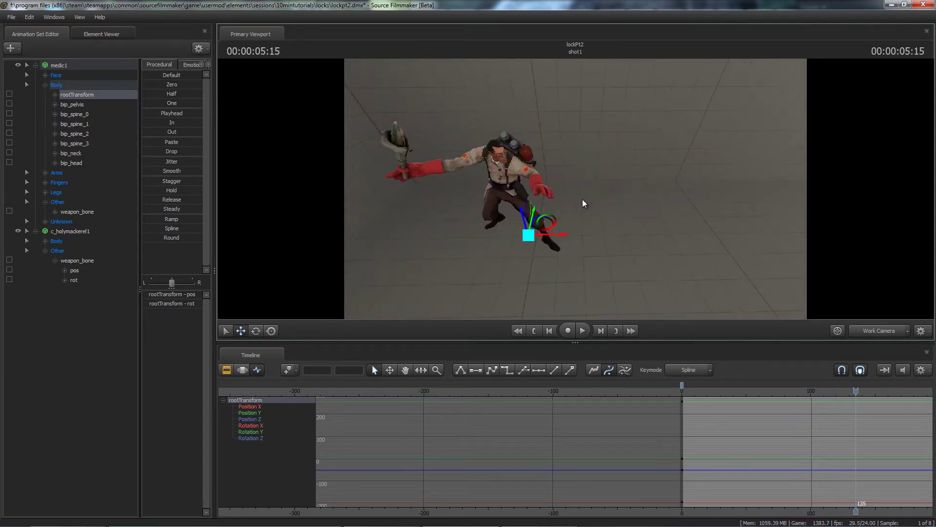
pyautogui.press('ctrl')
pyautogui.keyDown('alt'); pyautogui.moveTo(584, 202); pyautogui.dragTo(576, 188); pyautogui.keyUp('alt')
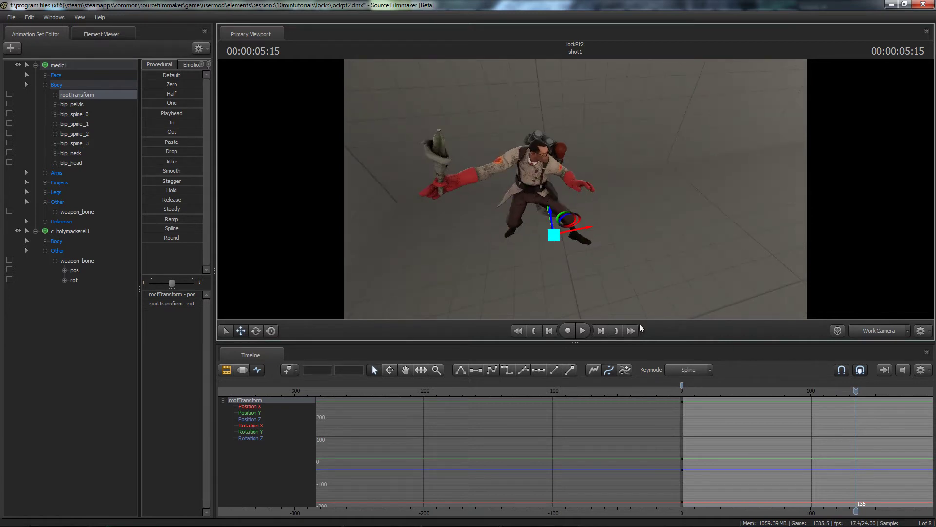
pyautogui.press('space')
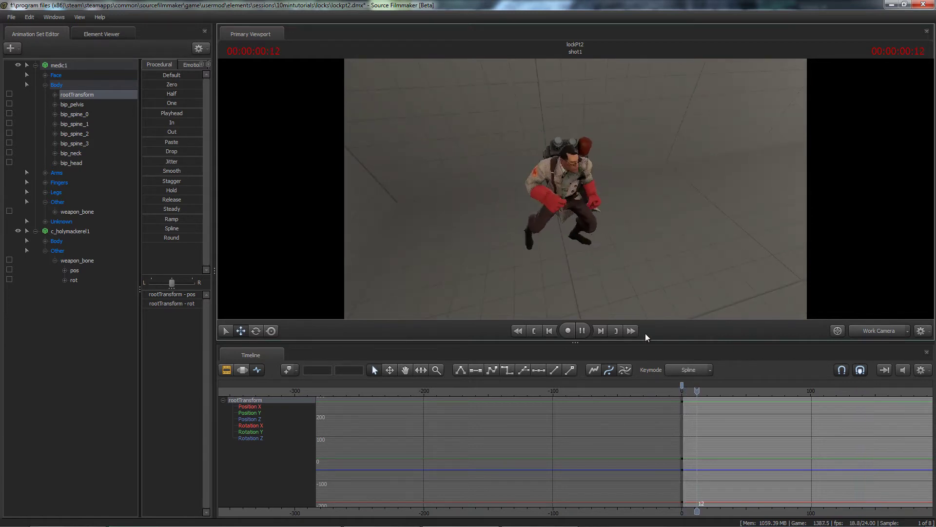
pyautogui.press('space')
# - Select c_holymackerel1 in the Motion Editor and trim the start of the time selection to about frame 55
pyautogui.press('F3')
pyautogui.click(71, 231)
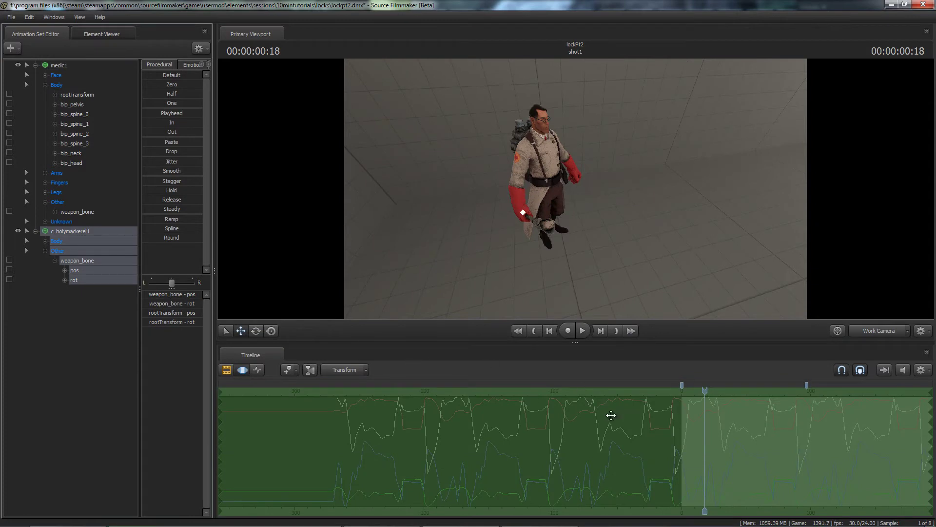
pyautogui.moveTo(218, 437); pyautogui.dragTo(560, 483)
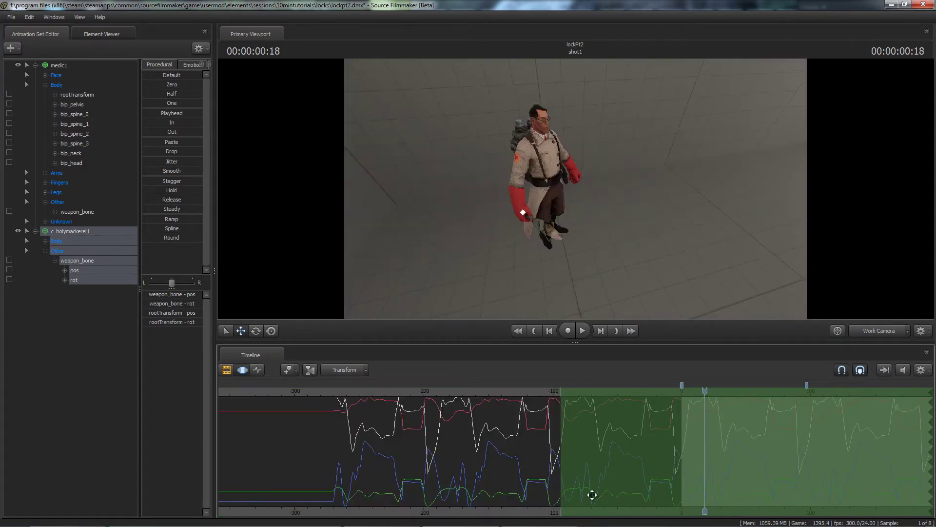
pyautogui.moveTo(524, 512); pyautogui.dragTo(254, 483, button='middle')
pyautogui.moveTo(291, 490); pyautogui.dragTo(481, 498)
pyautogui.moveTo(407, 504); pyautogui.dragTo(287, 451, button='middle')
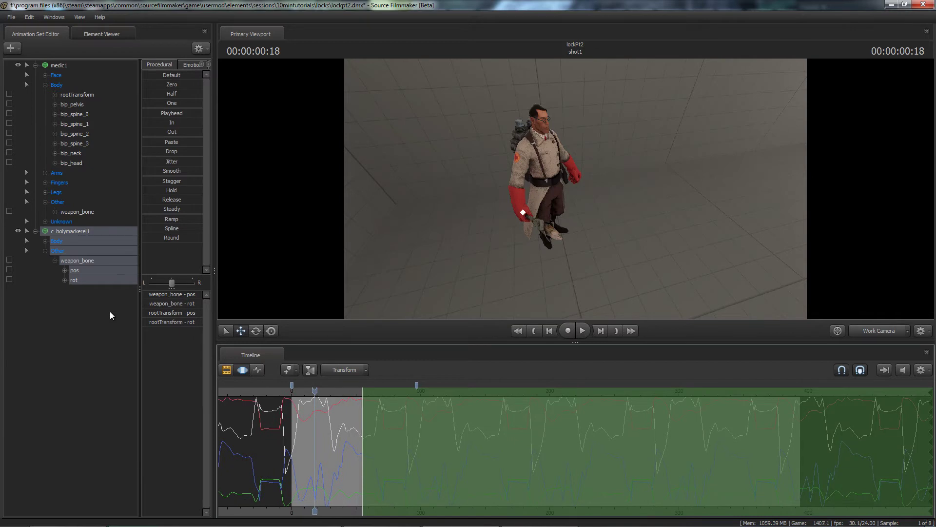
# - Start the time selection at 00:00:03:09, where the medic holds out the fish, and apply the Playhead preset to c_holymackerel1
pyautogui.moveTo(317, 390); pyautogui.dragTo(400, 389)
pyautogui.scroll(2, 398, 389)
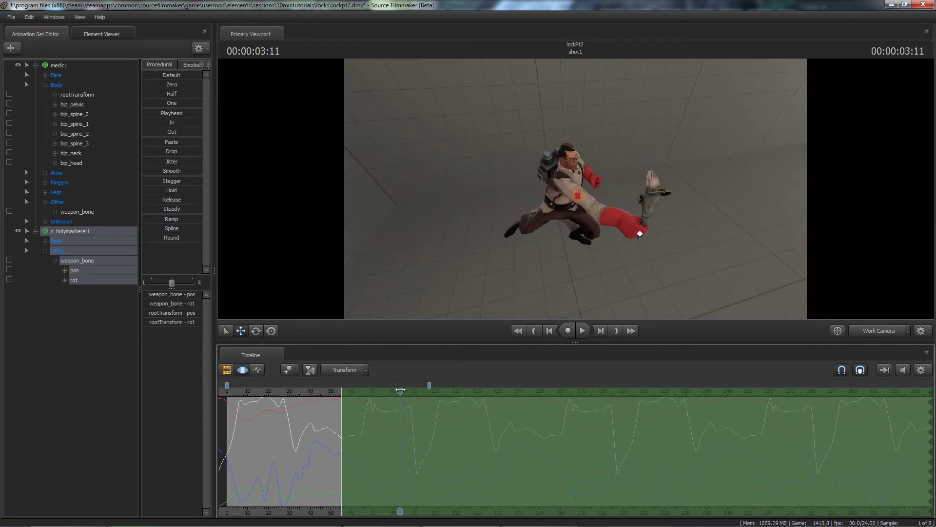
pyautogui.press('Home')
pyautogui.moveTo(236, 390); pyautogui.dragTo(400, 379)
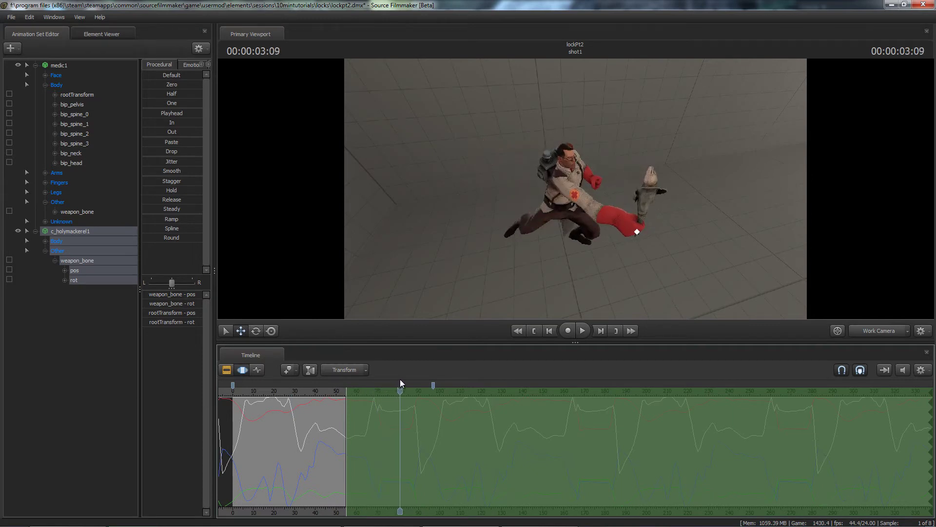
pyautogui.moveTo(506, 287); pyautogui.dragTo(505, 224)
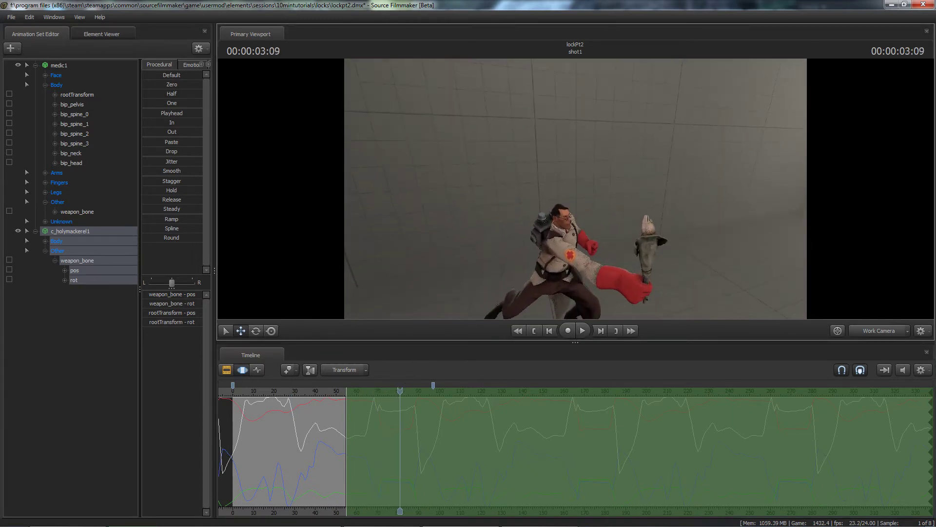
pyautogui.moveTo(608, 283); pyautogui.dragTo(545, 161)
pyautogui.press('[')
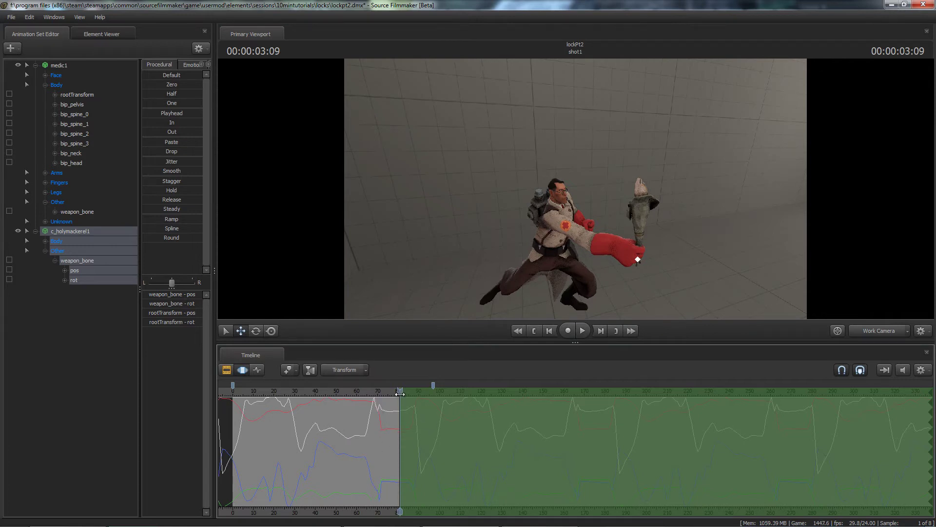
pyautogui.moveTo(388, 391)
pyautogui.mouseDown()
pyautogui.moveTo(363, 391)
pyautogui.moveTo(399, 392)
pyautogui.mouseUp()
pyautogui.moveTo(143, 113); pyautogui.dragTo(327, 270)
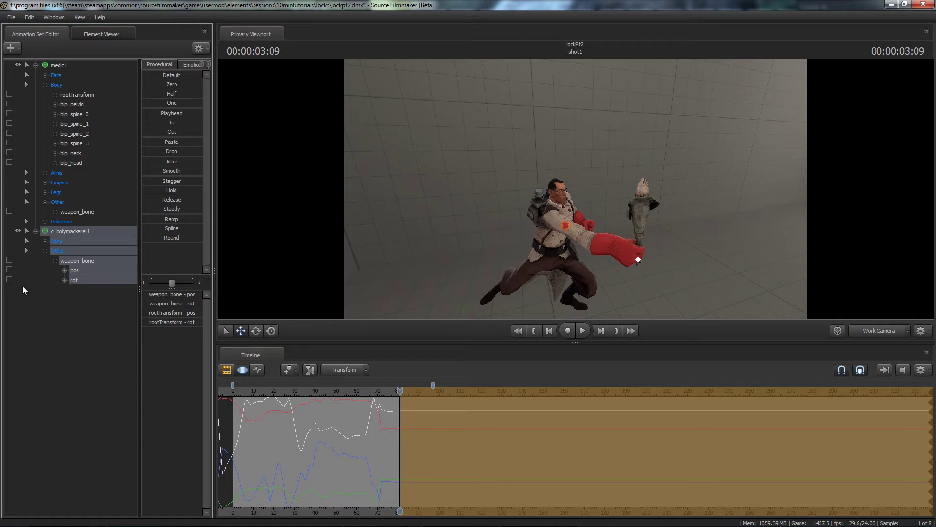
# - Commit the held fish pose and move the start of the time selection to 00:00:07:12
pyautogui.moveTo(399, 391); pyautogui.dragTo(605, 390)
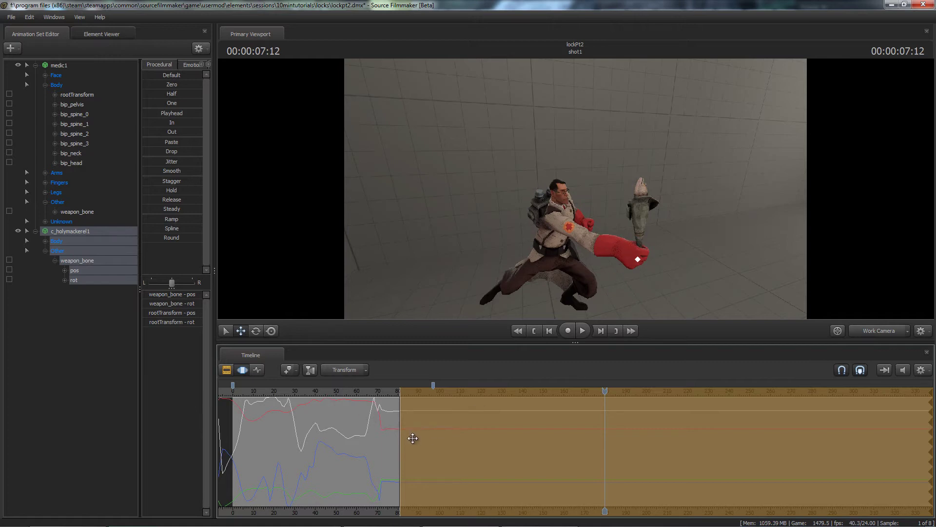
pyautogui.moveTo(414, 436); pyautogui.dragTo(607, 439)
pyautogui.press('Return')
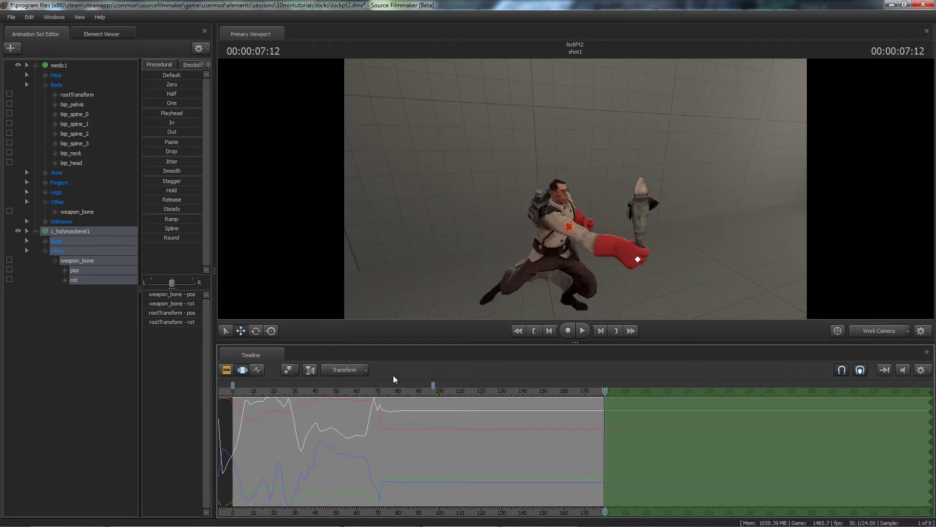
# - Lock c_holymackerel1's weapon_bone to medic1's weapon_bone over the time selection starting at 00:00:07:12
pyautogui.rightClick(438, 445)
pyautogui.click(426, 447)
pyautogui.moveTo(72, 211); pyautogui.dragTo(76, 264)
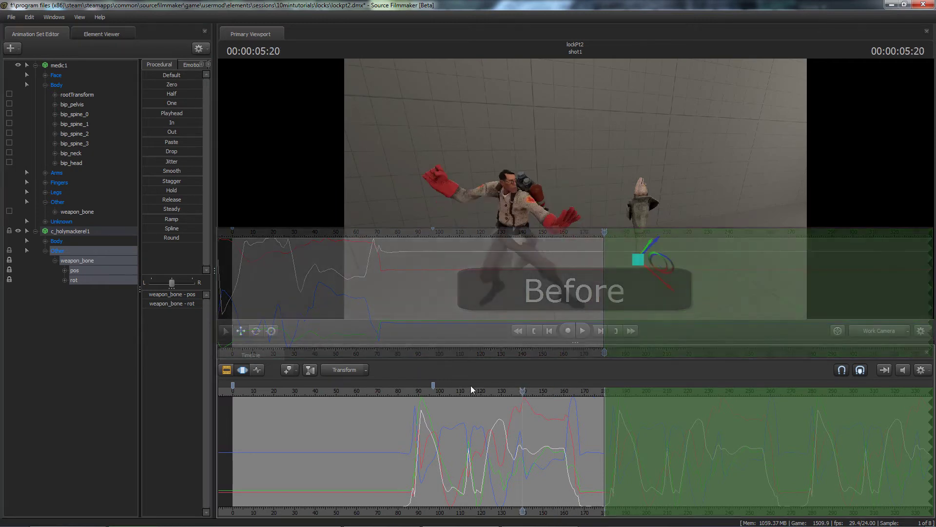
# - Apply the Playhead preset to c_holymackerel1's weapon_bone at 00:00:07:12 over the time selection
pyautogui.moveTo(470, 385); pyautogui.dragTo(286, 370)
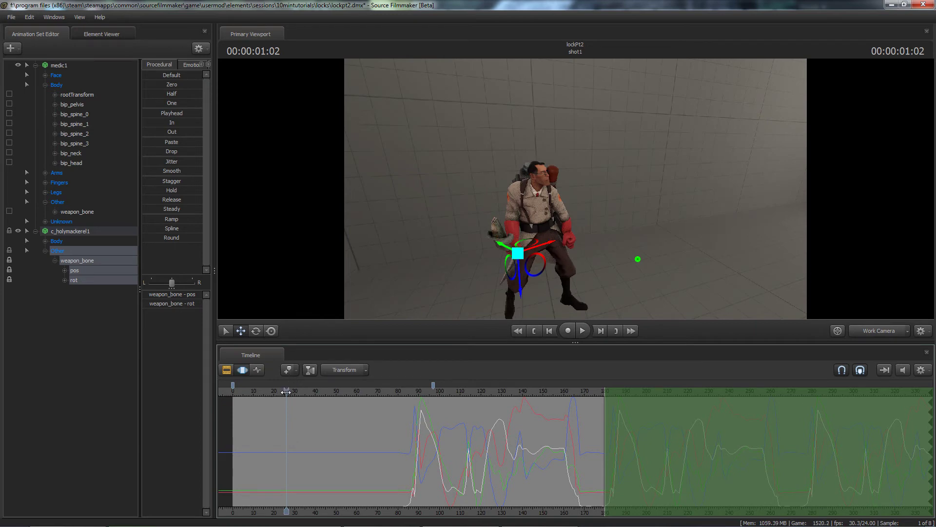
pyautogui.moveTo(282, 394); pyautogui.dragTo(605, 390)
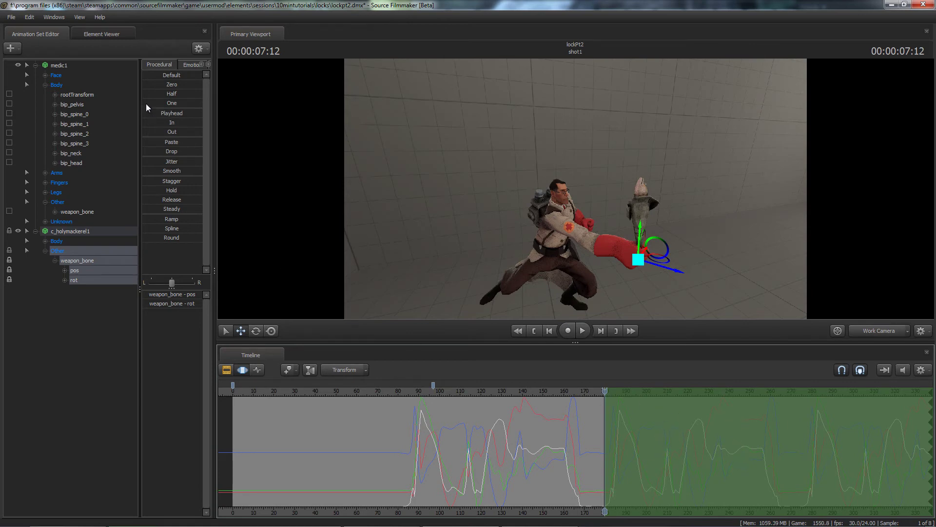
pyautogui.moveTo(144, 112); pyautogui.dragTo(363, 315)
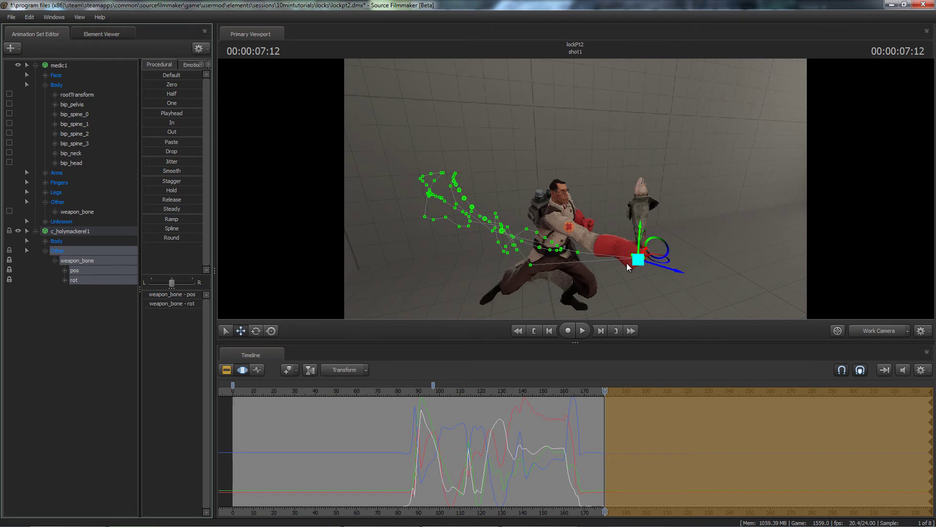
# - Check the fish up to about 00:00:08:06, commit the change at 00:00:07:12, and unlock c_holymackerel1's weapon_bone
pyautogui.click(636, 391)
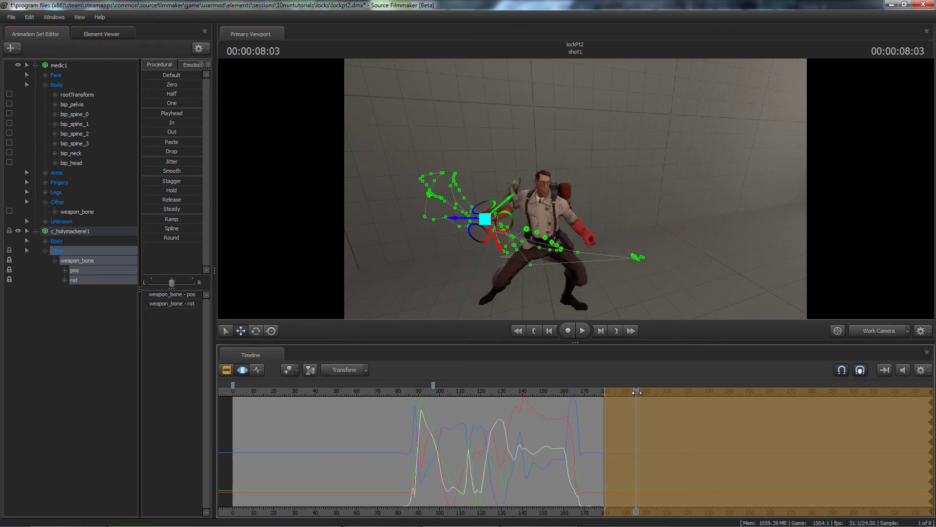
pyautogui.moveTo(637, 392); pyautogui.dragTo(642, 393)
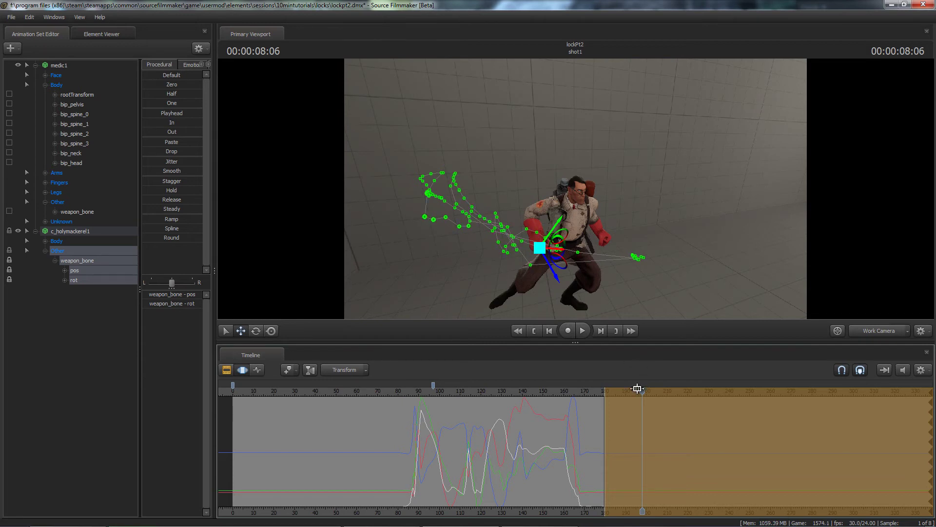
pyautogui.moveTo(643, 390); pyautogui.dragTo(605, 391)
pyautogui.keyDown('alt'); pyautogui.moveTo(506, 197); pyautogui.dragTo(592, 304); pyautogui.keyUp('alt')
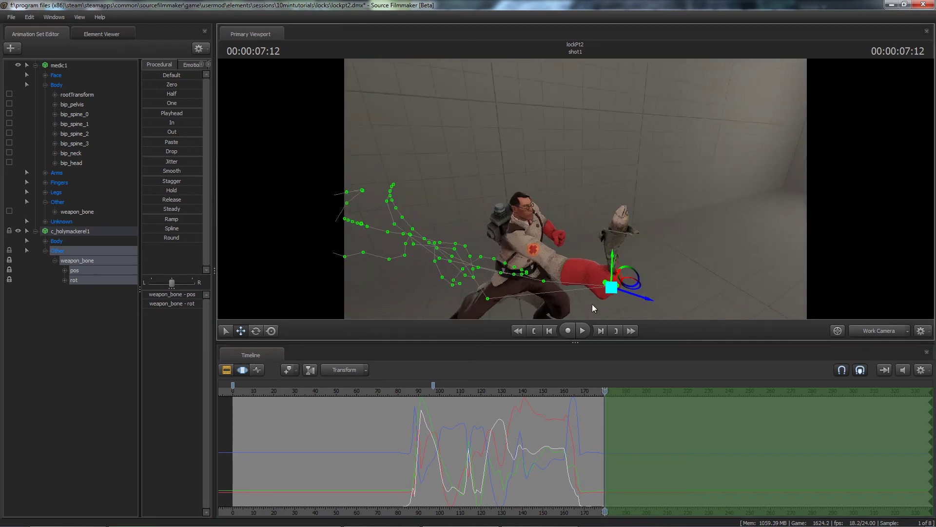
pyautogui.click(10, 280)
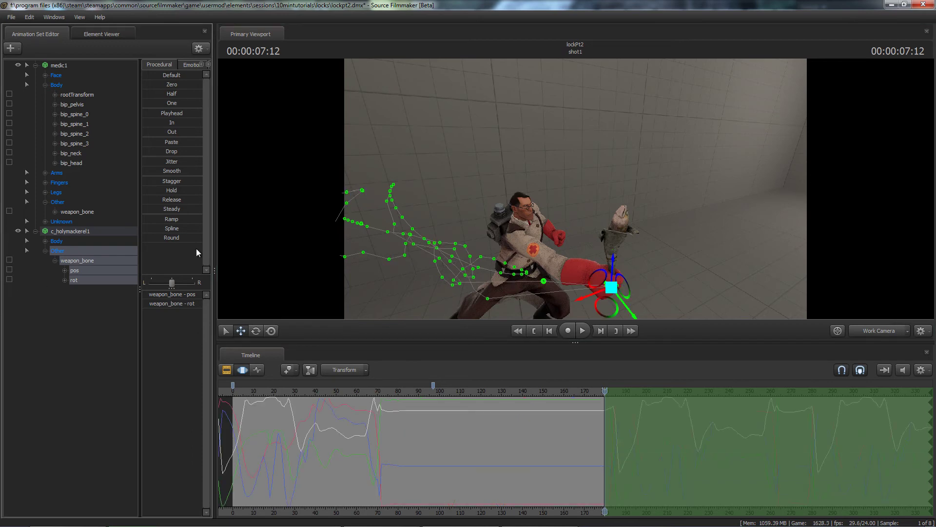
# - Play the shot from about 00:00:00:06 to review the fish's baked motion around the medic
pyautogui.keyDown('alt'); pyautogui.moveTo(392, 184); pyautogui.dragTo(582, 187); pyautogui.keyUp('alt')
pyautogui.keyDown('alt'); pyautogui.moveTo(582, 187); pyautogui.dragTo(556, 209, button='right'); pyautogui.keyUp('alt')
pyautogui.keyDown('alt'); pyautogui.moveTo(556, 209); pyautogui.dragTo(584, 215); pyautogui.keyUp('alt')
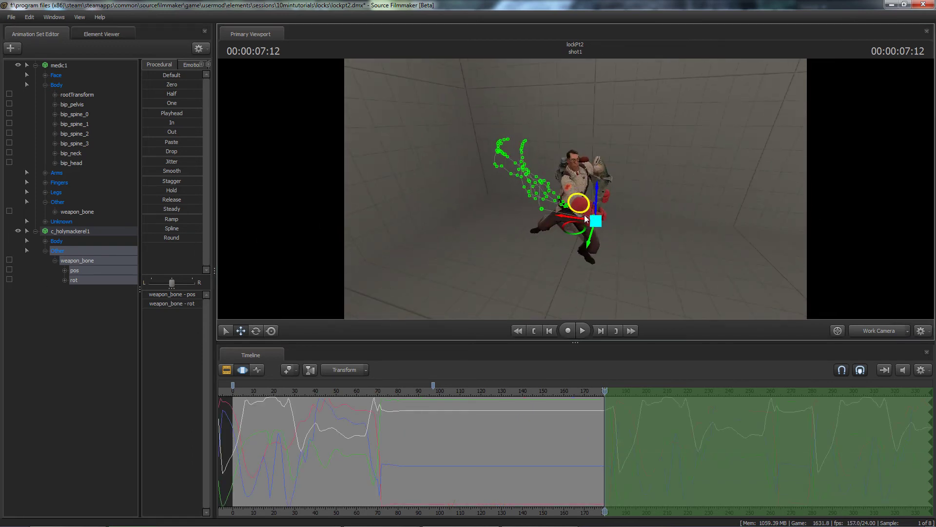
pyautogui.rightClick(594, 447)
pyautogui.click(527, 423)
pyautogui.scroll(-3, 492, 420)
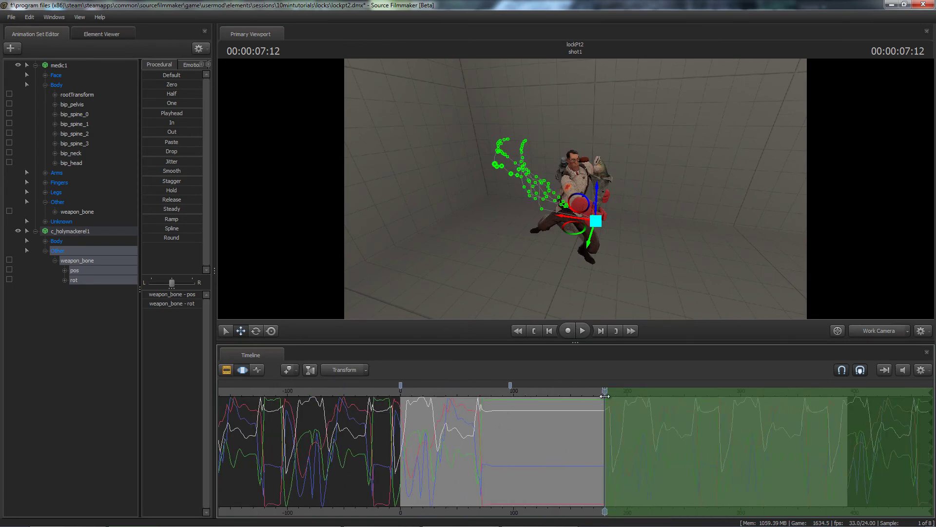
pyautogui.moveTo(604, 396); pyautogui.dragTo(408, 382)
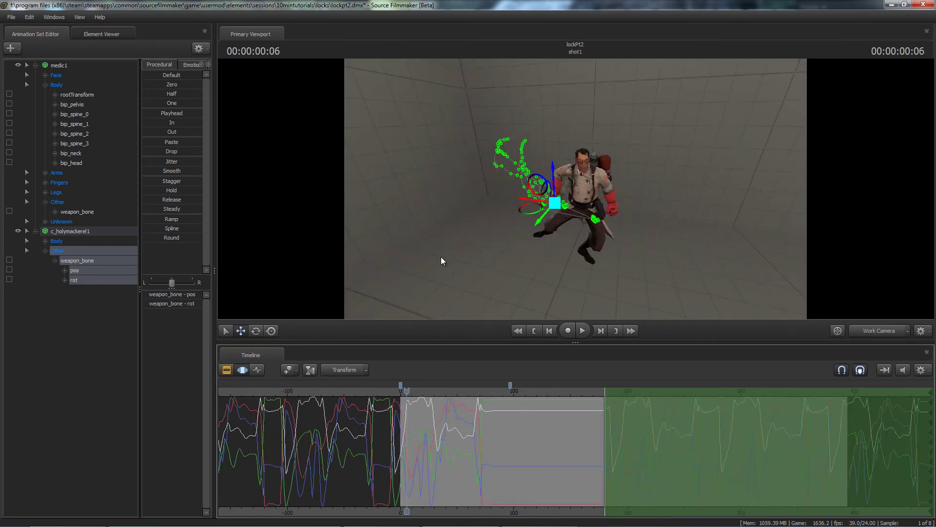
pyautogui.press('space')
pyautogui.keyDown('alt'); pyautogui.moveTo(421, 257); pyautogui.dragTo(575, 188); pyautogui.keyUp('alt')
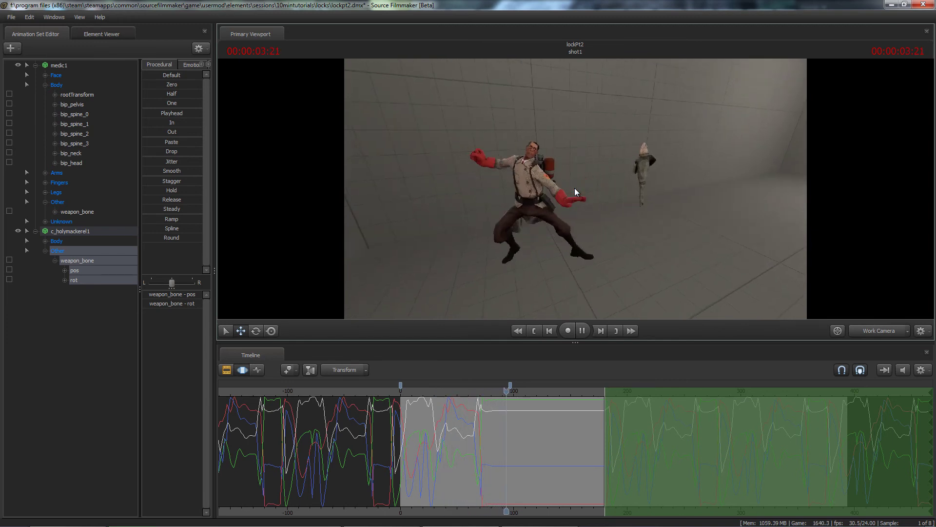
pyautogui.press('space')
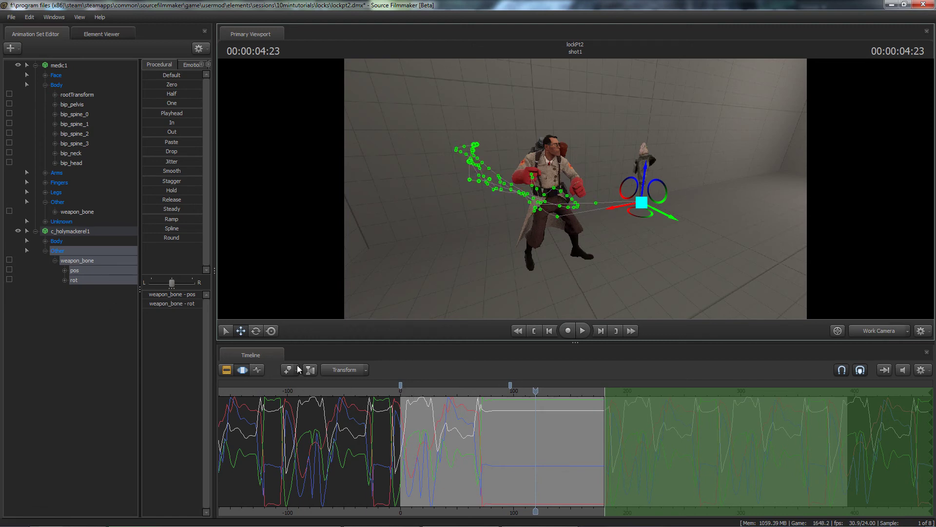
# - Play the section after 00:00:07:12 to review how the fish follows the medic's hand
pyautogui.moveTo(404, 391); pyautogui.dragTo(432, 446)
pyautogui.moveTo(431, 388); pyautogui.dragTo(612, 393)
pyautogui.press('space')
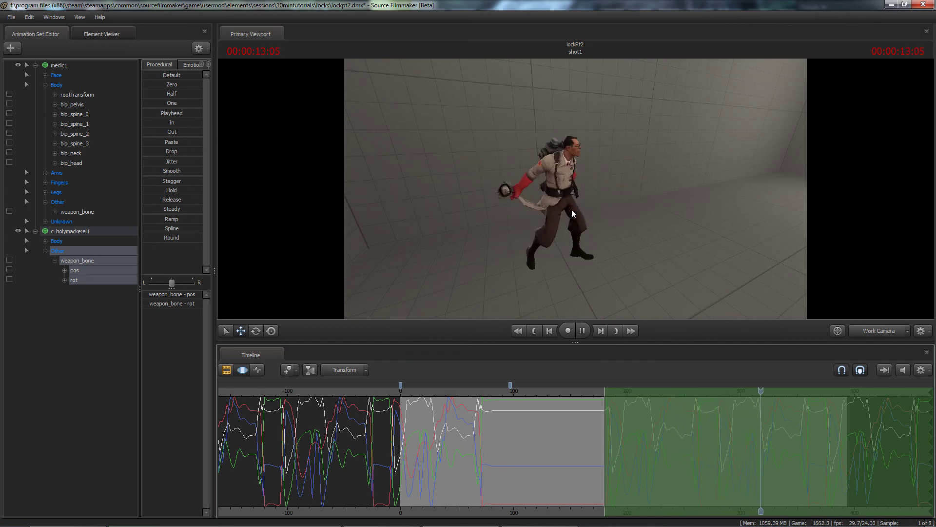
pyautogui.press('space')
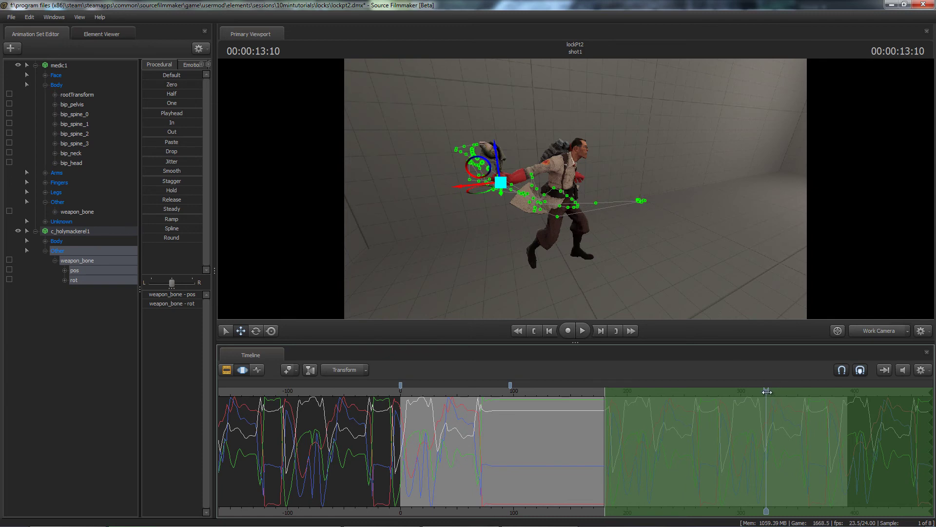
# - Select all time and apply the Playhead preset to c_holymackerel1's weapon_bone at 00:00:05:22
pyautogui.moveTo(767, 392); pyautogui.dragTo(682, 388)
pyautogui.rightClick(655, 442)
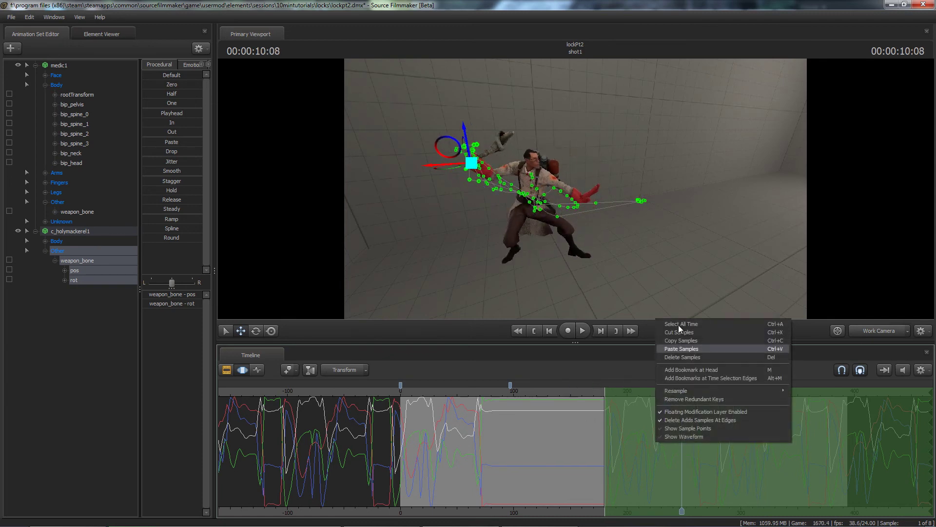
pyautogui.click(681, 325)
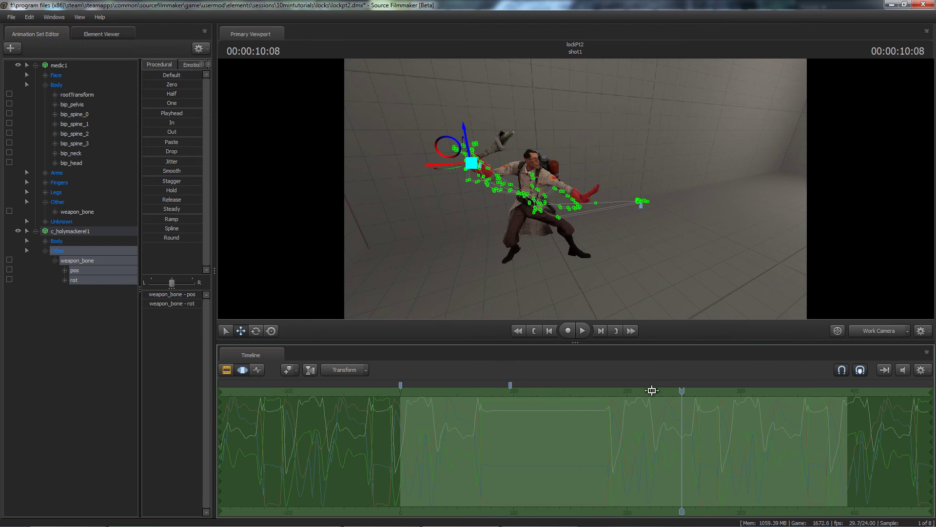
pyautogui.moveTo(682, 391); pyautogui.dragTo(561, 390)
pyautogui.click(151, 117)
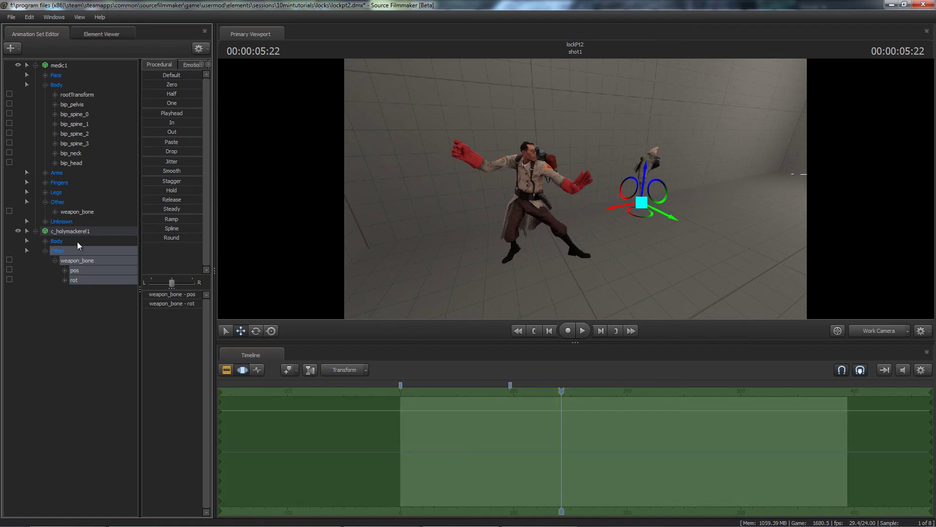
pyautogui.click(71, 163)
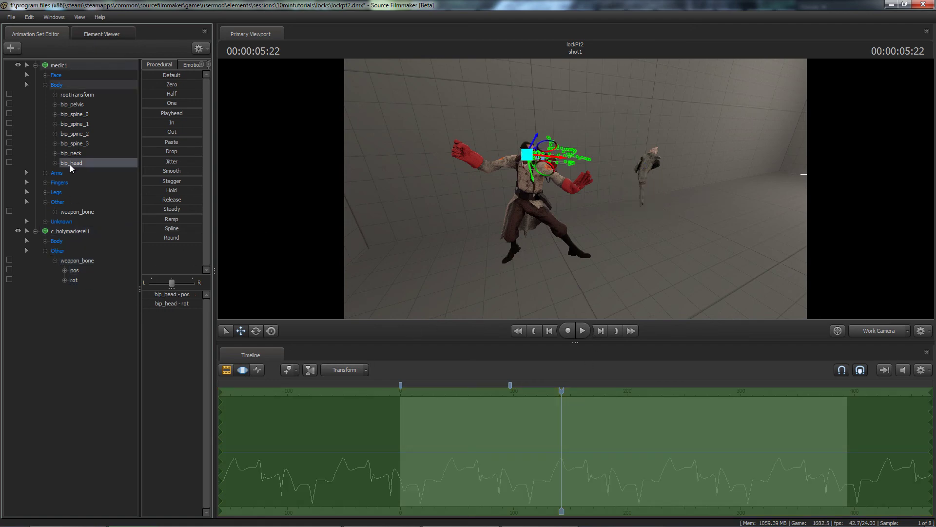
pyautogui.click(56, 161)
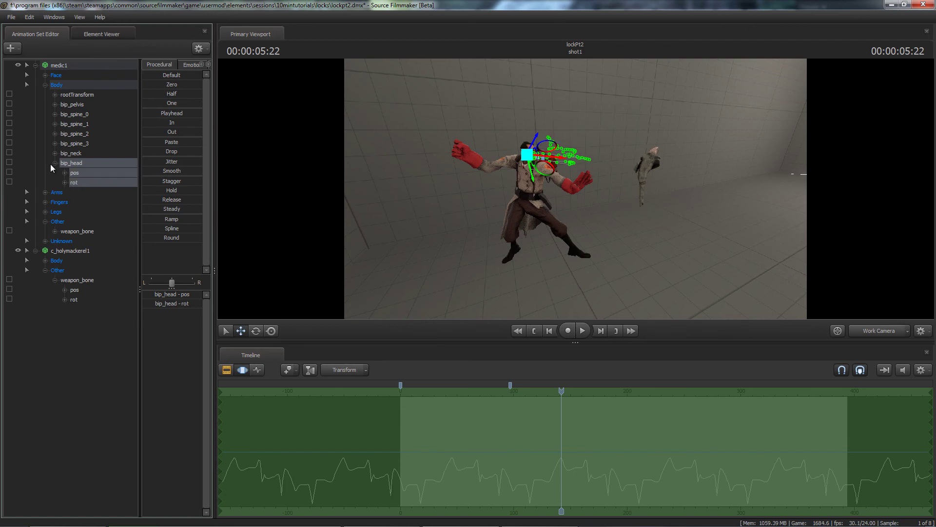
pyautogui.click(54, 163)
# - Lock c_holymackerel1's weapon_bone to medic1's jnt_hair_01 bone
pyautogui.keyDown('alt'); pyautogui.moveTo(385, 191); pyautogui.dragTo(577, 175); pyautogui.keyUp('alt')
pyautogui.keyDown('ctrl'); pyautogui.click(537, 145); pyautogui.keyUp('ctrl')
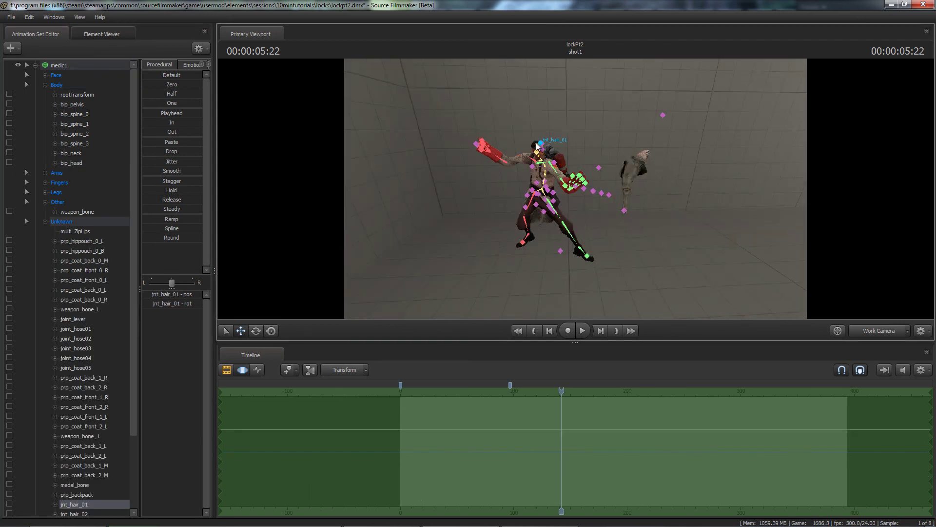
pyautogui.scroll(-3, 34, 263)
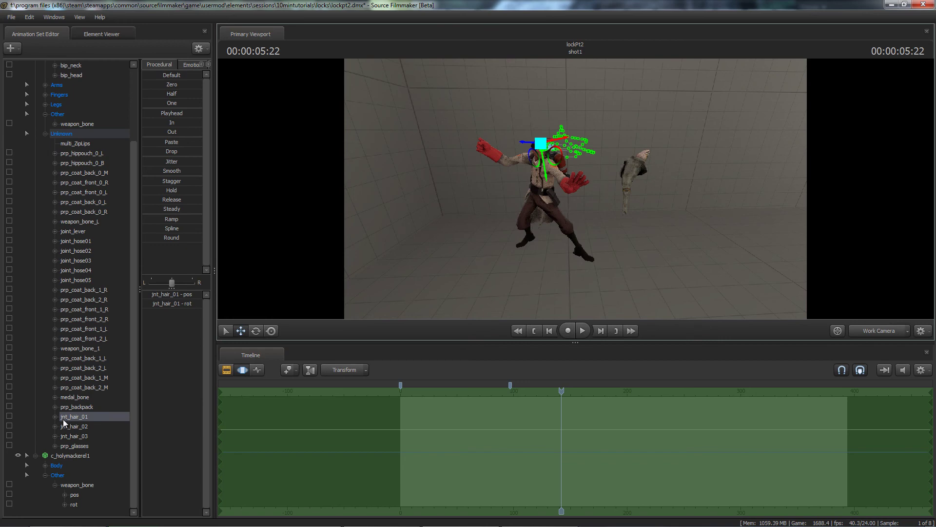
pyautogui.moveTo(63, 419); pyautogui.dragTo(72, 489)
# - Apply the Default preset to c_holymackerel1's weapon_bone over all time and commit it
pyautogui.click(69, 487)
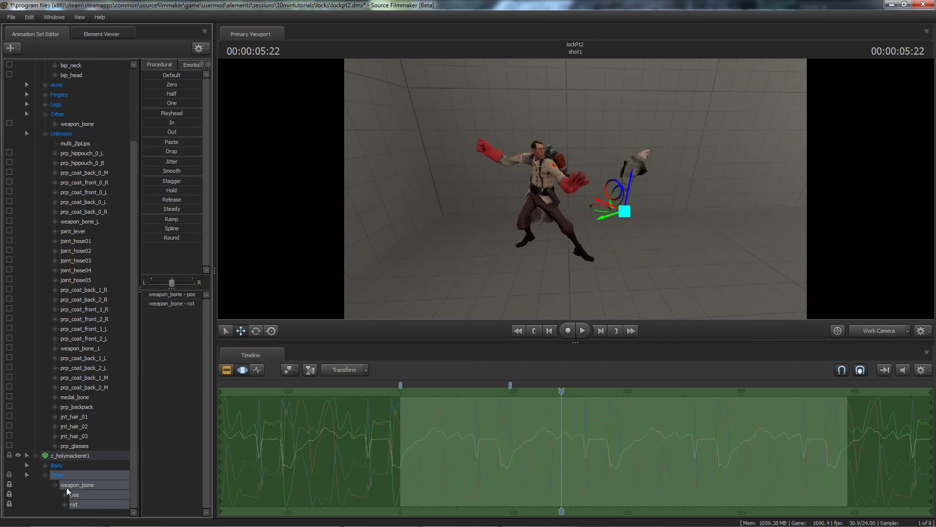
pyautogui.click(145, 74)
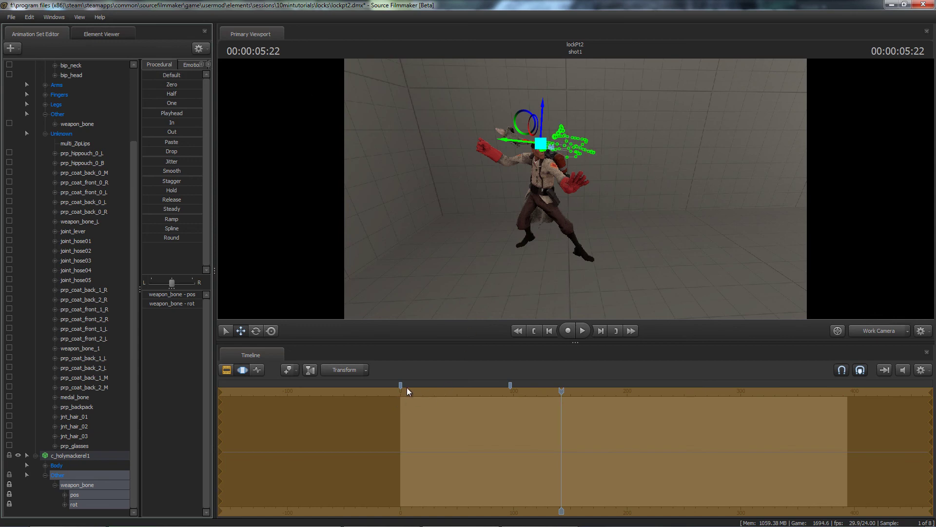
pyautogui.keyDown('alt'); pyautogui.moveTo(507, 304); pyautogui.dragTo(571, 192); pyautogui.keyUp('alt')
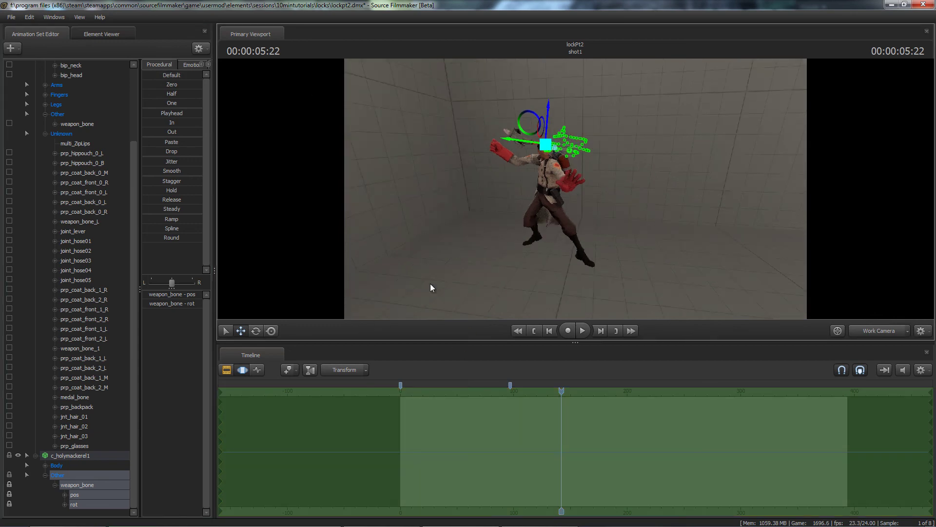
# - Play the shot from near its start to check how the fish follows the medic's head
pyautogui.moveTo(564, 391); pyautogui.dragTo(405, 391)
pyautogui.press('space')
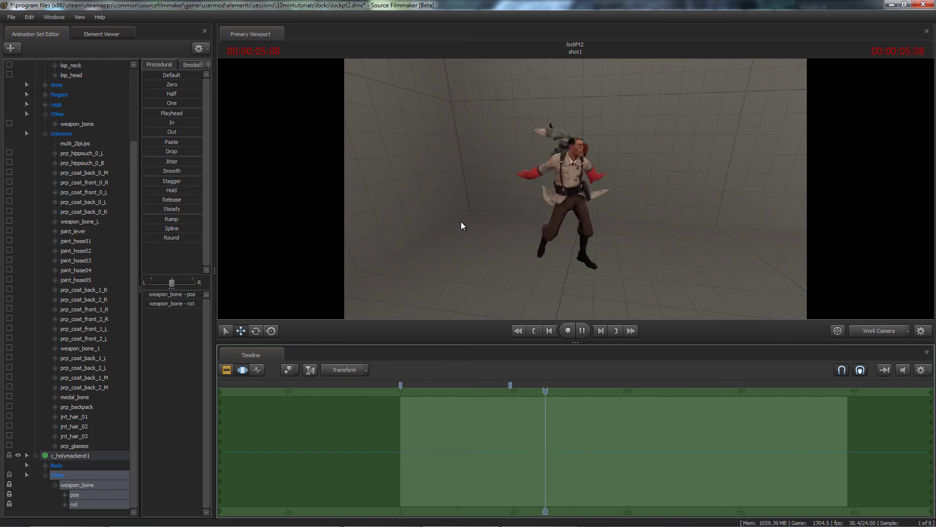
pyautogui.press('space')
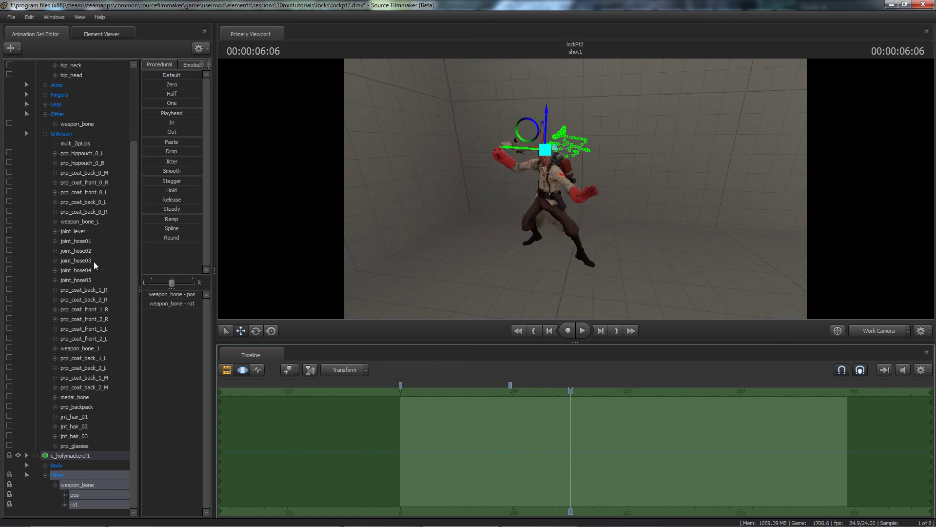
# - Pick medic1's bip_pelvis bone and lock c_holymackerel1's weapon_bone to it
pyautogui.click(80, 299)
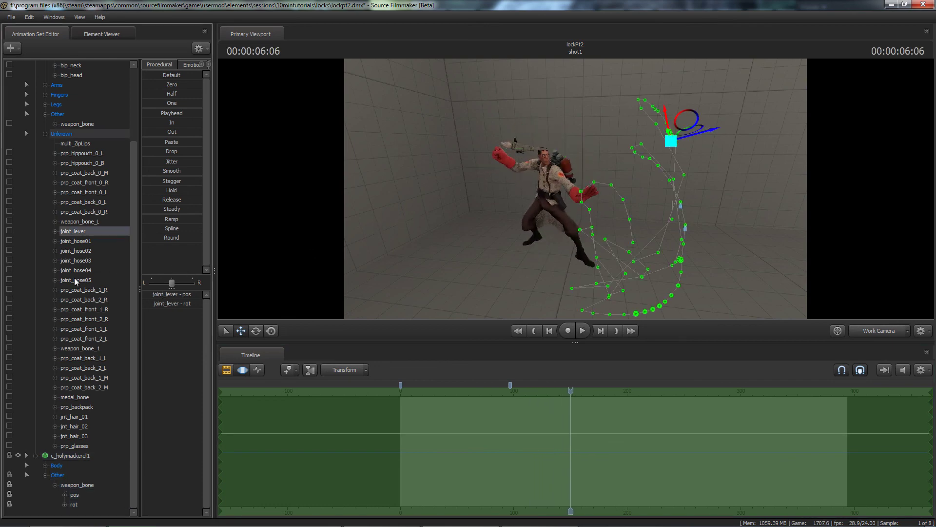
pyautogui.click(78, 202)
pyautogui.press('ctrl')
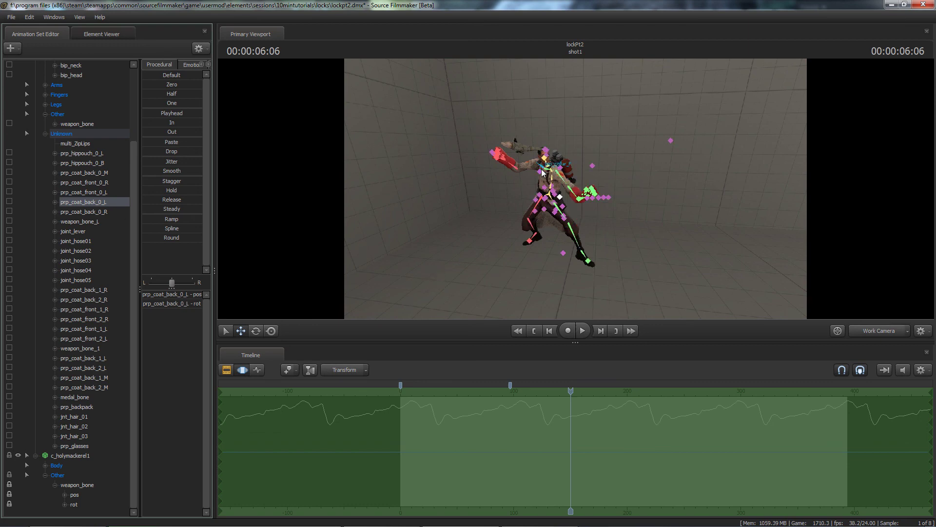
pyautogui.click(545, 193)
pyautogui.scroll(3, 74, 332)
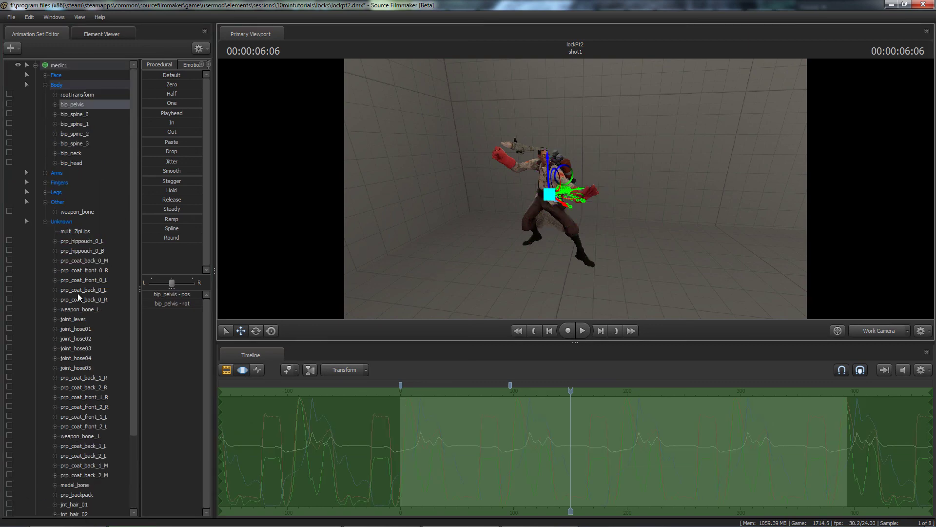
pyautogui.scroll(-1, 96, 498)
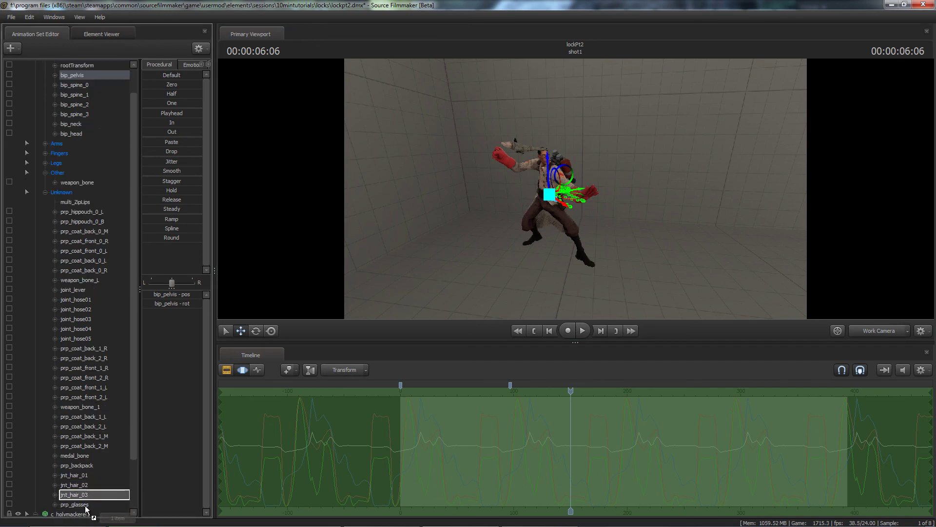
pyautogui.moveTo(85, 512)
pyautogui.scroll(-1, 92, 506)
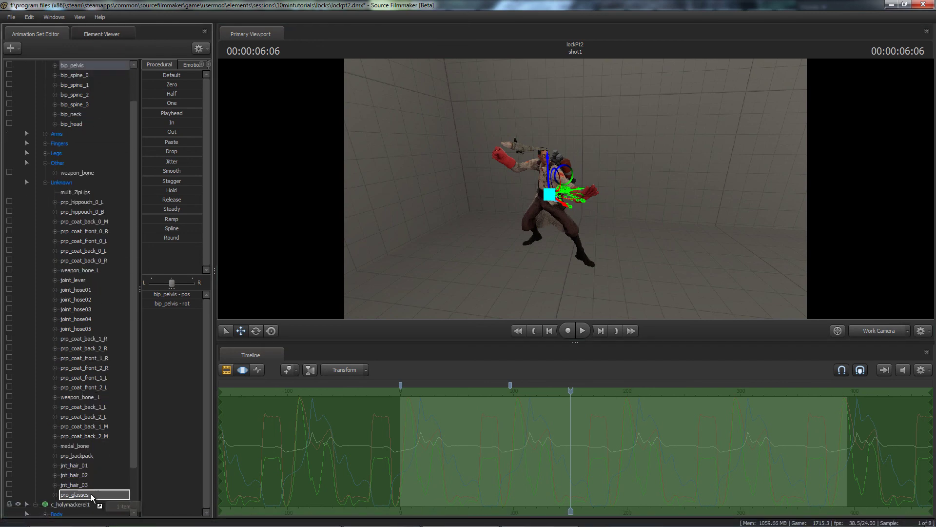
pyautogui.moveTo(68, 515); pyautogui.dragTo(90, 483)
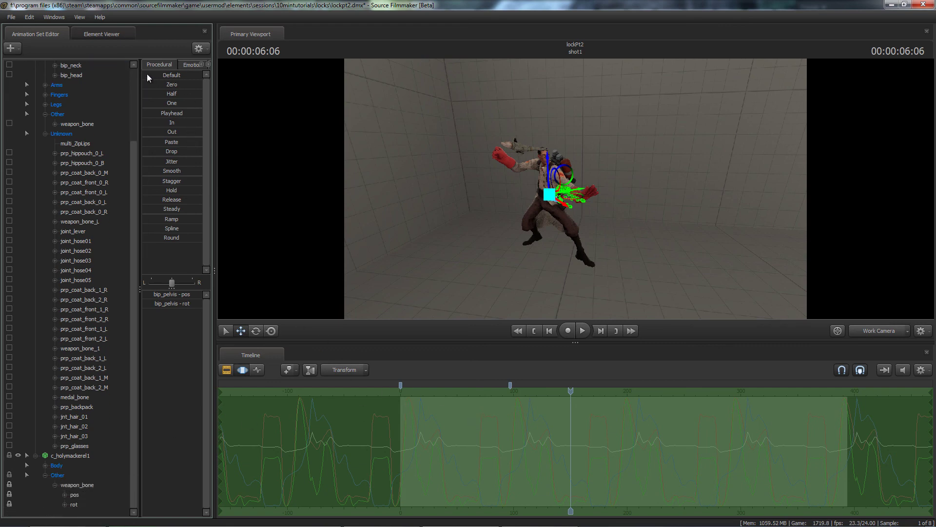
# - Apply the Default preset to c_holymackerel1's weapon_bone instead of bip_pelvis, over all time, and commit it
pyautogui.moveTo(148, 75); pyautogui.dragTo(381, 92)
pyautogui.hotkey('ctrl', 'z')
pyautogui.click(87, 494)
pyautogui.moveTo(149, 75); pyautogui.dragTo(500, 367)
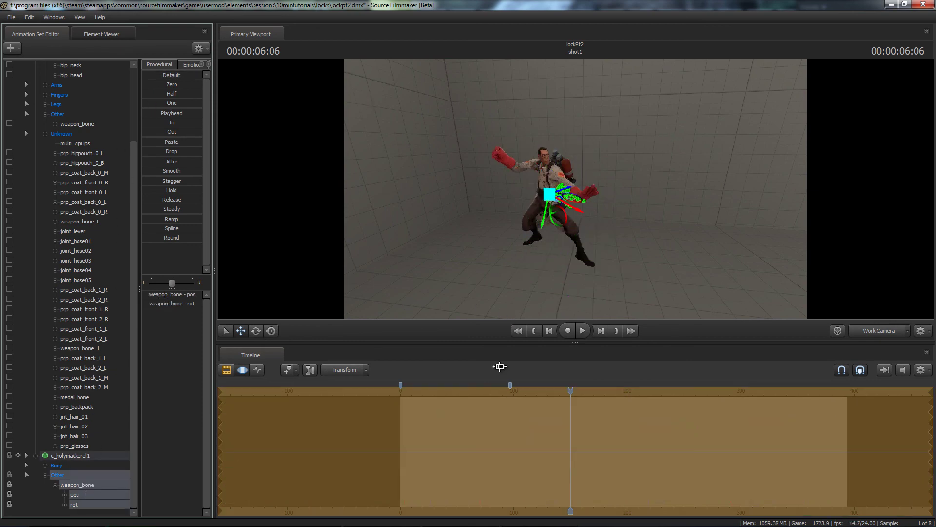
pyautogui.press('Return')
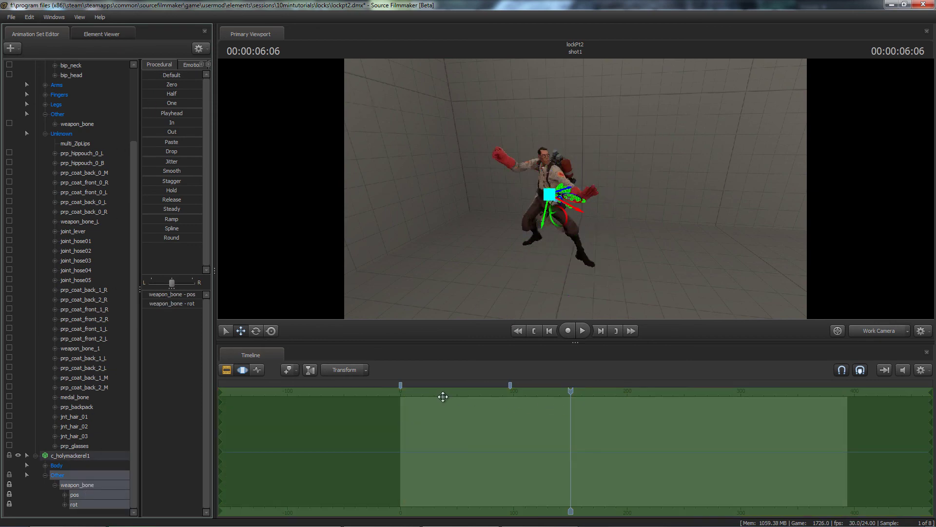
# - Play the shot from its start to check how the fish follows the medic's pelvis
pyautogui.press('Up')
pyautogui.press('space')
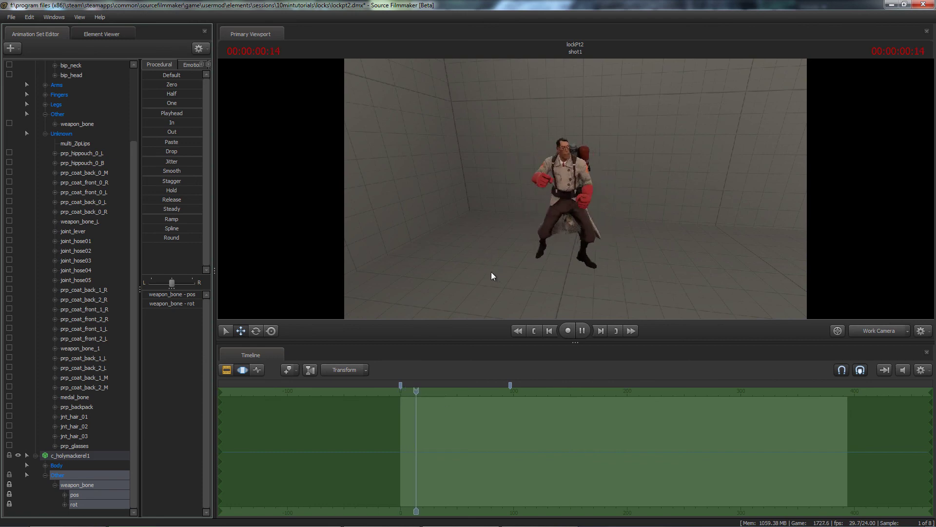